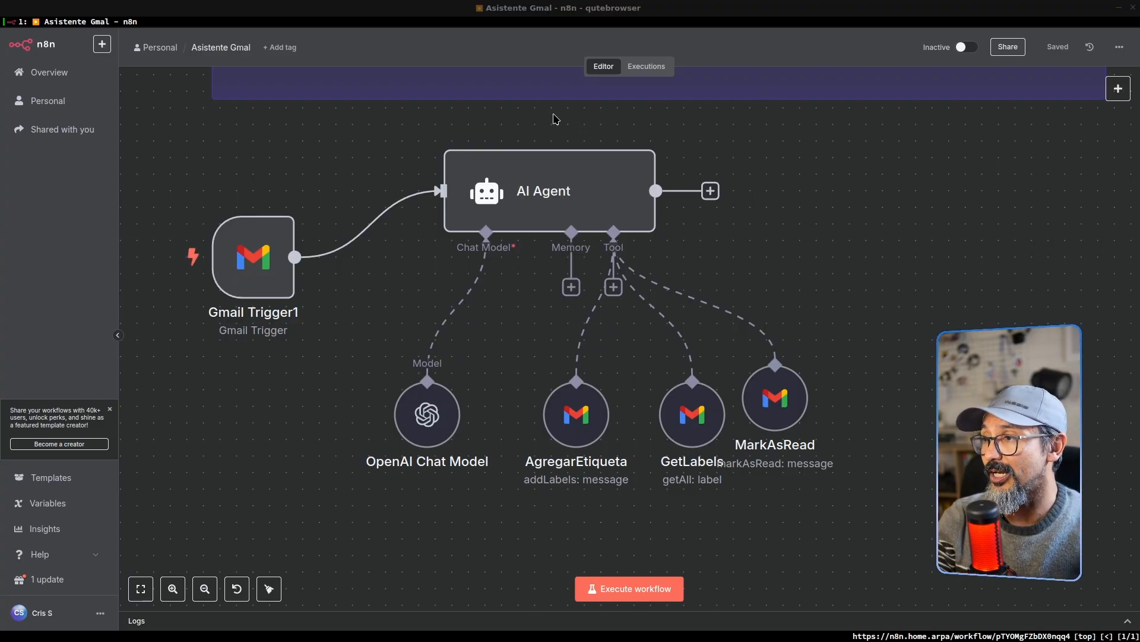
Rename the AI Agent node to MailAgent and return to the canvas.
{"action": "left_click_drag", "start_coordinate": [464, 122], "coordinate": [578, 254]}
{"action": "mouse_move", "coordinate": [578, 206]}
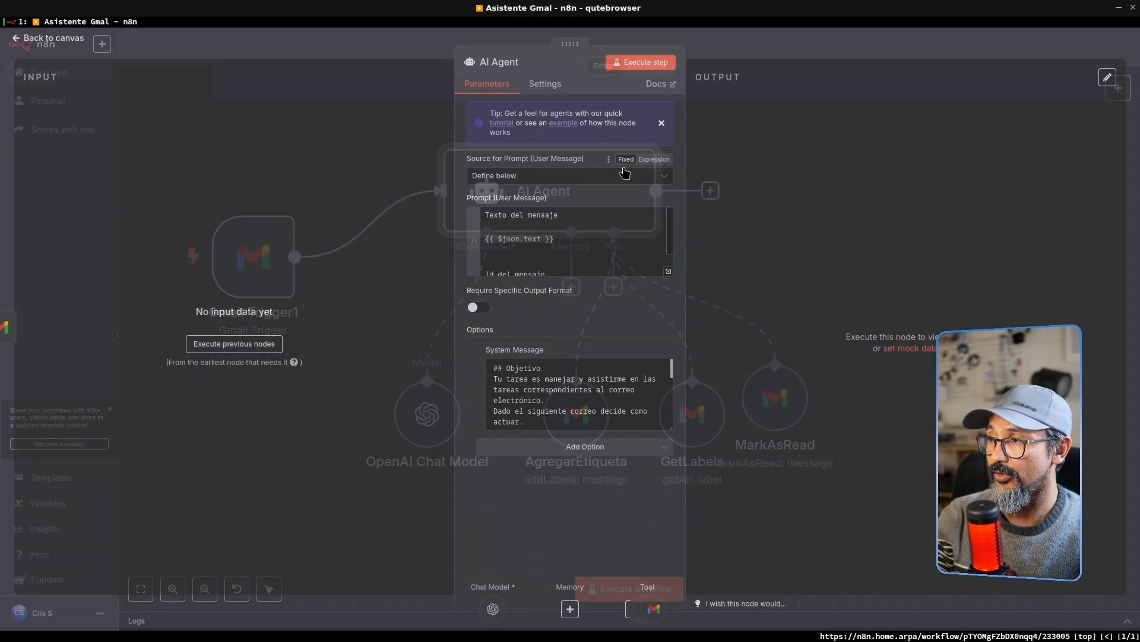
{"action": "double_click", "coordinate": [577, 207]}
{"action": "left_click", "coordinate": [490, 63]}
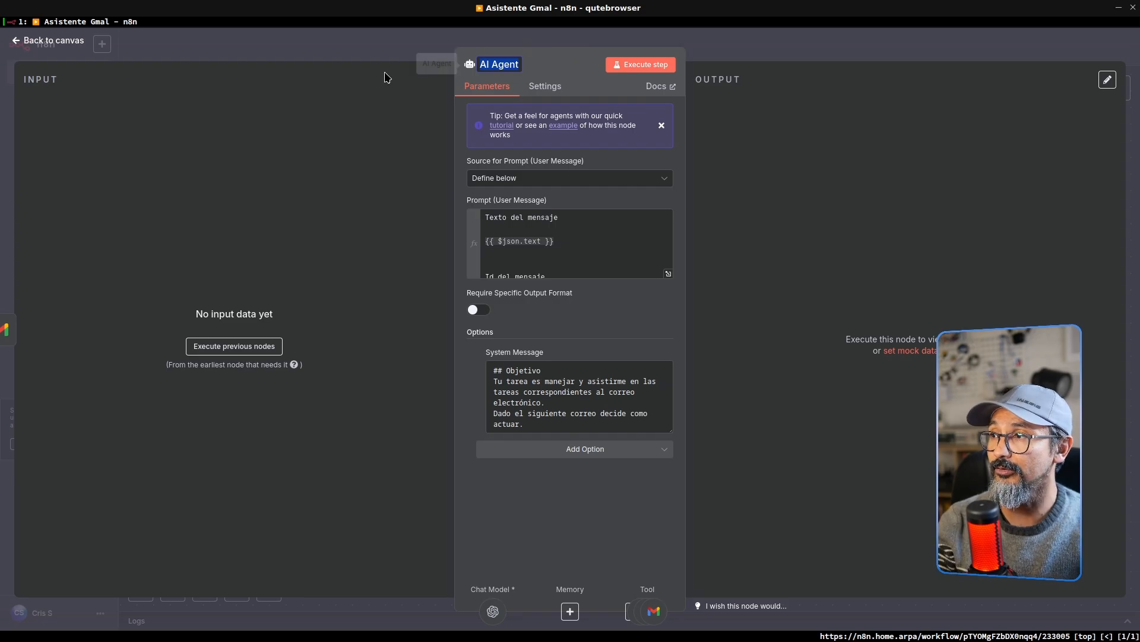
{"action": "double_click", "coordinate": [501, 68]}
{"action": "key", "text": "BackSpace"}
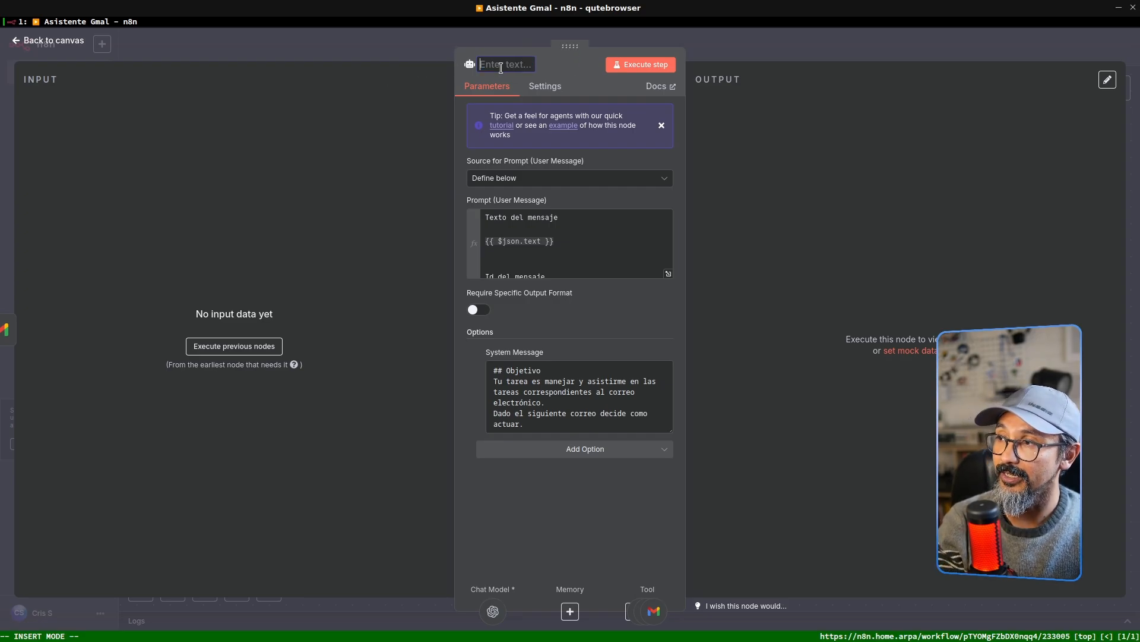
{"action": "type", "text": "MailAgent"}
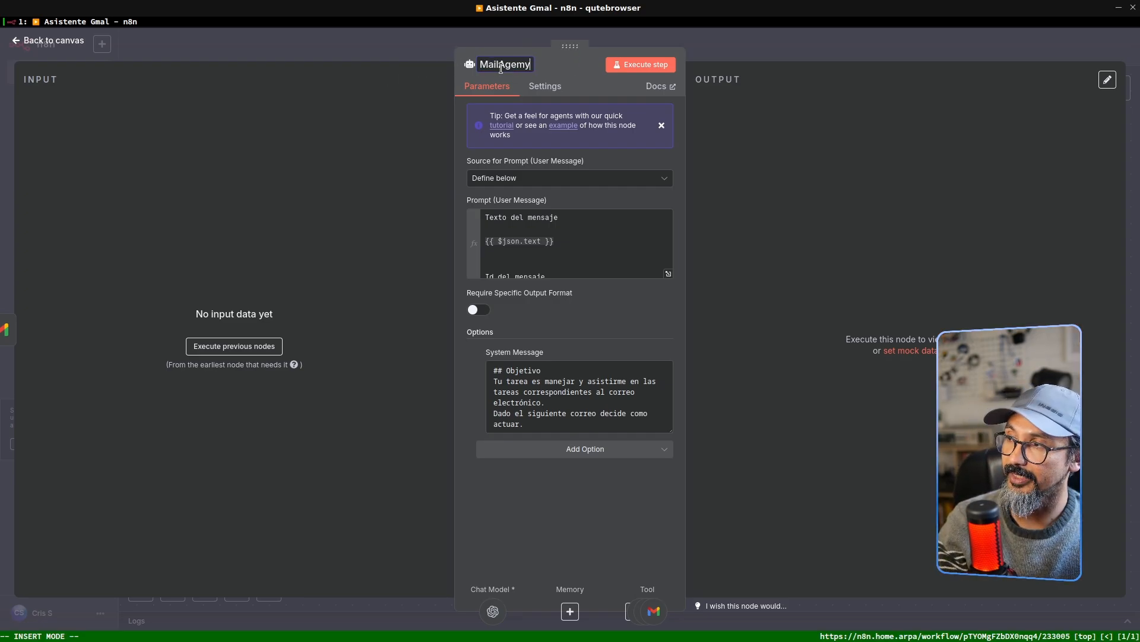
{"action": "key", "text": "BackSpace"}
{"action": "key", "text": "BackSpace"}
{"action": "type", "text": "nt"}
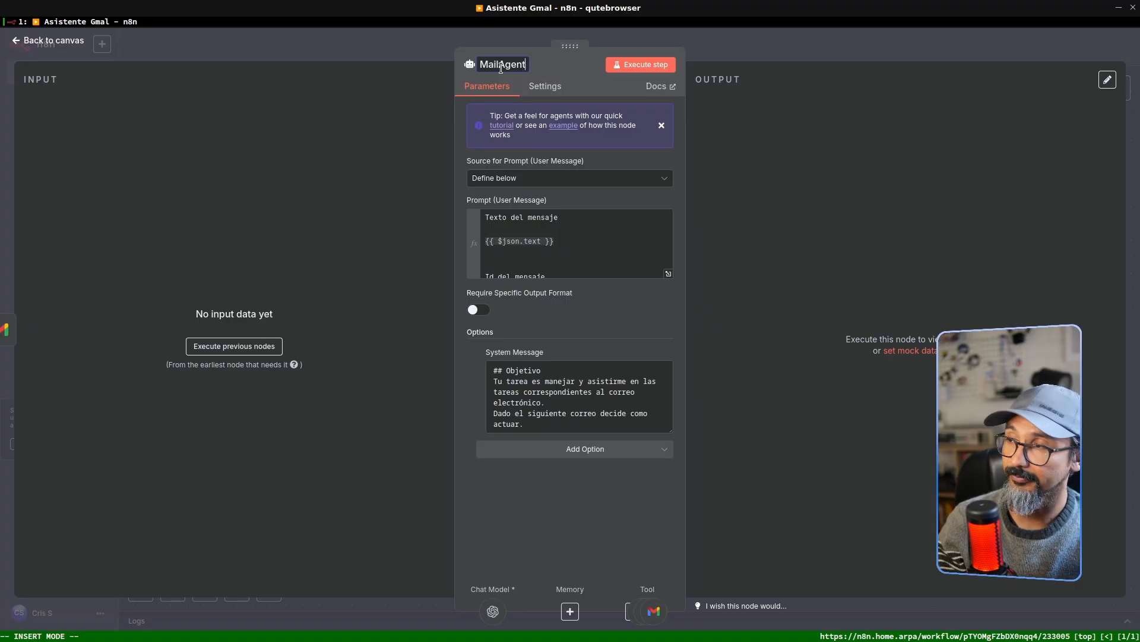
{"action": "key", "text": "Return"}
{"action": "left_click", "coordinate": [739, 44]}
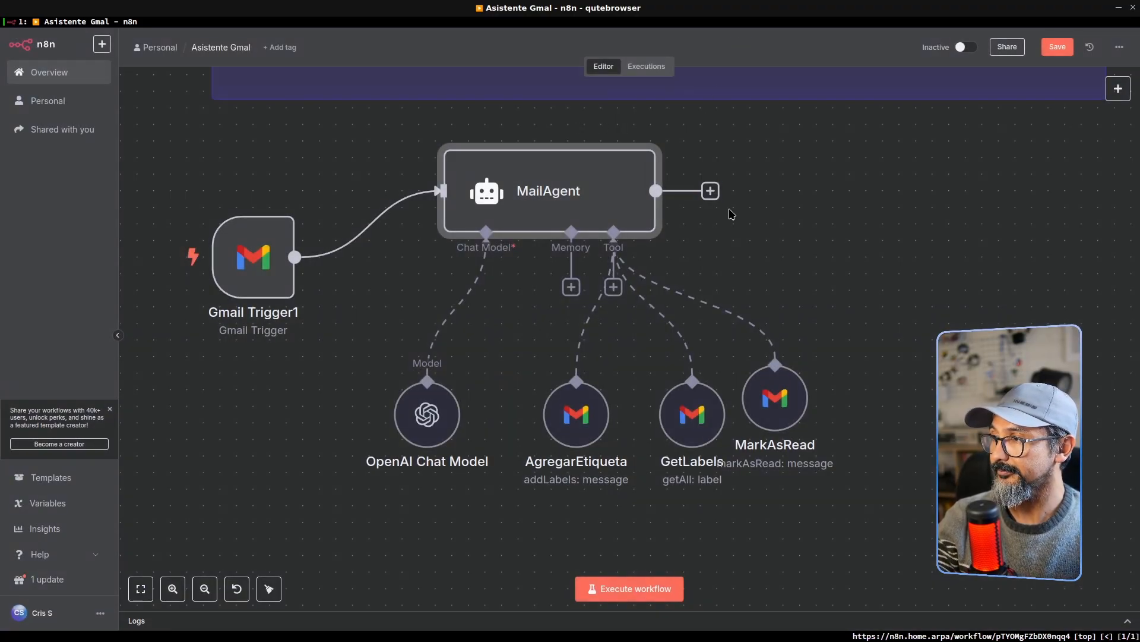
Open the MailAgent node and review its user prompt expressions for the message text and message ID.
{"action": "double_click", "coordinate": [596, 191]}
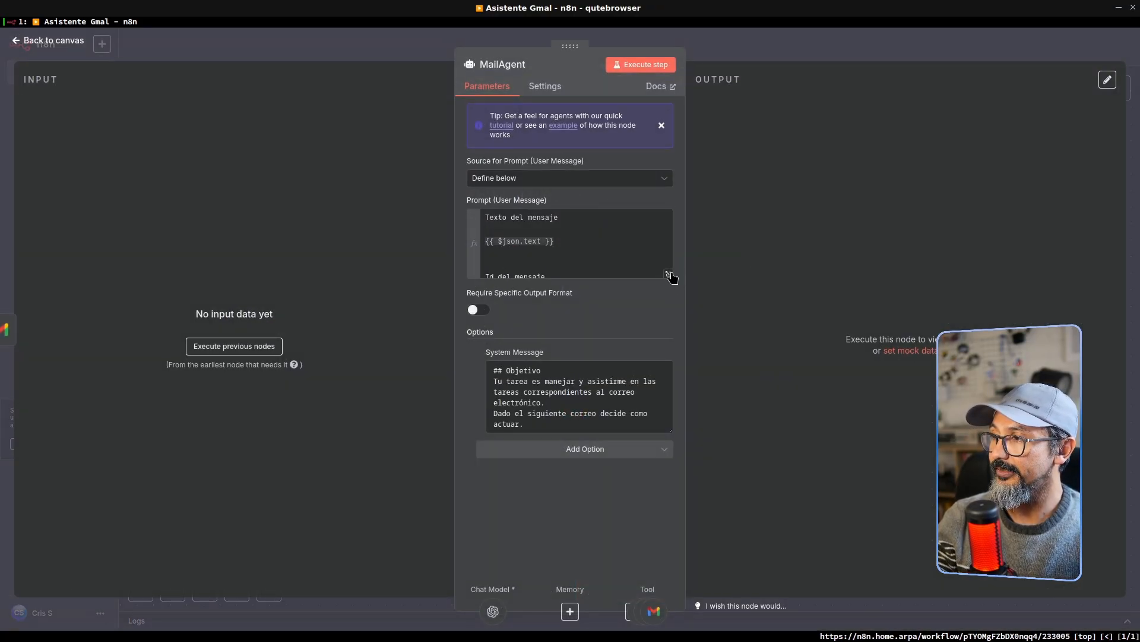
{"action": "left_click", "coordinate": [668, 273]}
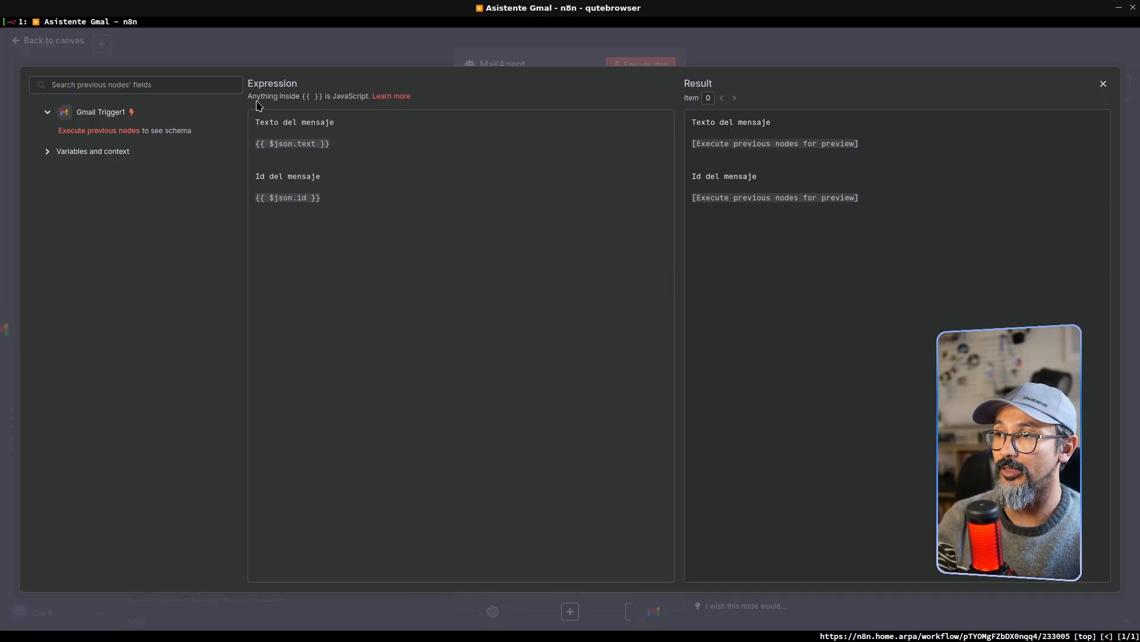
{"action": "mouse_move", "coordinate": [238, 110]}
{"action": "left_mouse_down"}
{"action": "mouse_move", "coordinate": [316, 172]}
{"action": "mouse_move", "coordinate": [280, 97]}
{"action": "mouse_move", "coordinate": [236, 123]}
{"action": "left_mouse_up"}
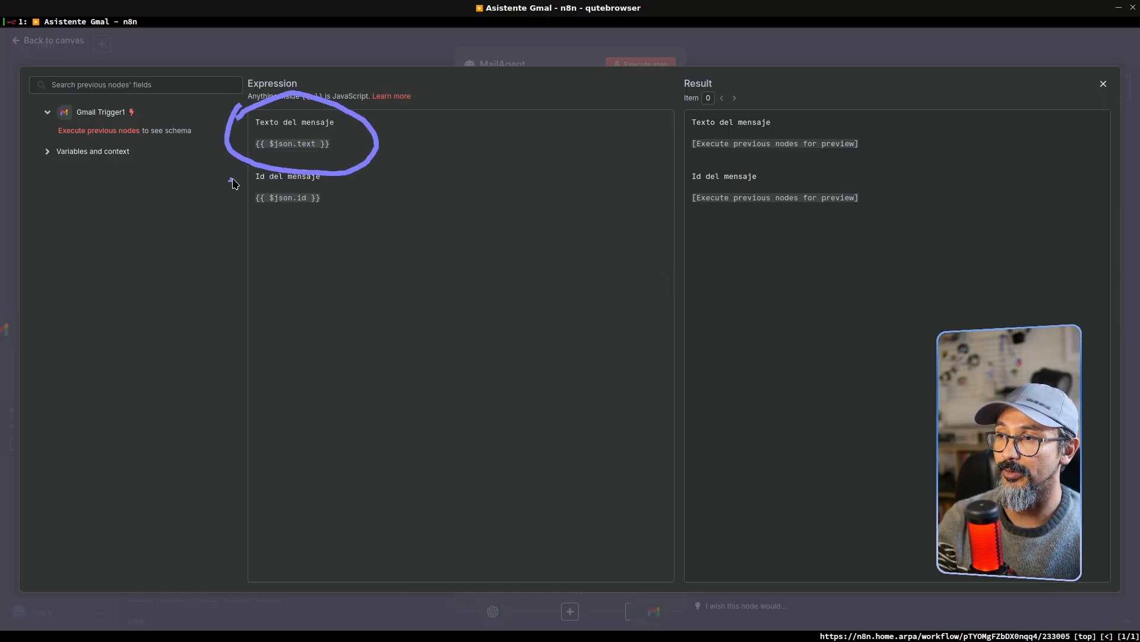
{"action": "mouse_move", "coordinate": [232, 181]}
{"action": "left_mouse_down"}
{"action": "mouse_move", "coordinate": [357, 218]}
{"action": "mouse_move", "coordinate": [257, 166]}
{"action": "mouse_move", "coordinate": [230, 180]}
{"action": "left_mouse_up"}
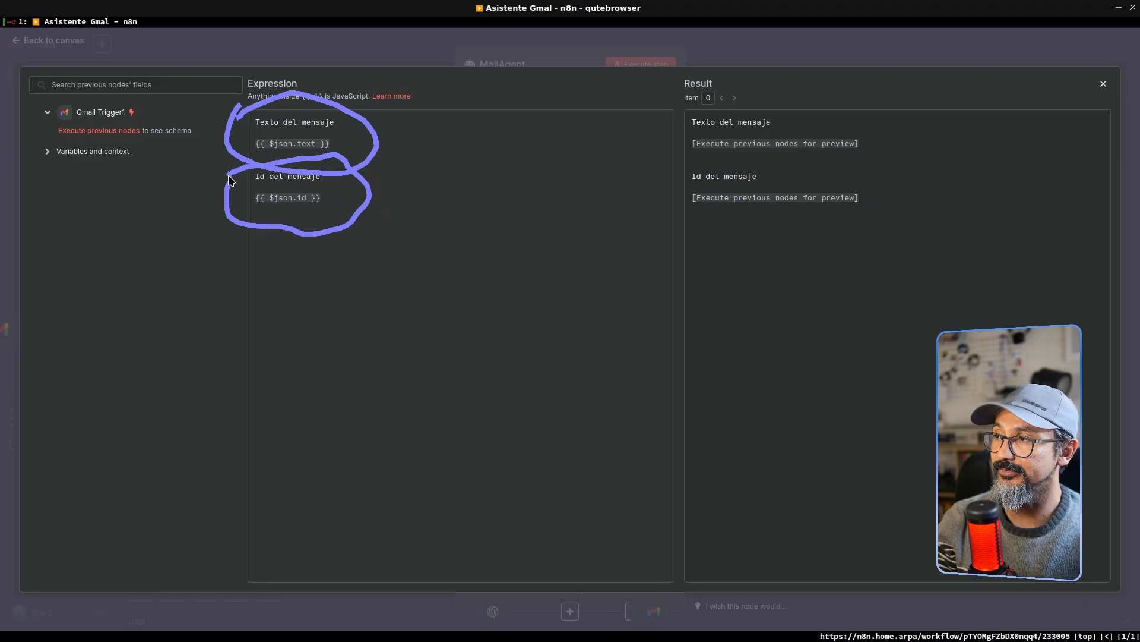
{"action": "left_click", "coordinate": [453, 42]}
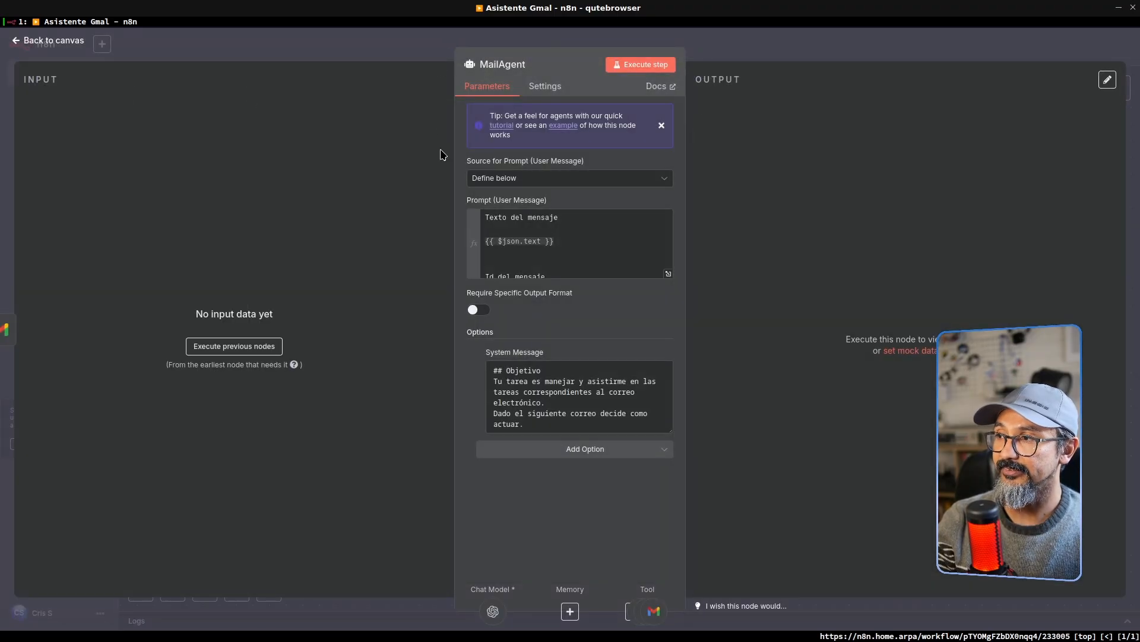
{"action": "mouse_move", "coordinate": [456, 149]}
{"action": "left_mouse_down"}
{"action": "mouse_move", "coordinate": [457, 190]}
{"action": "mouse_move", "coordinate": [555, 213]}
{"action": "left_mouse_up"}
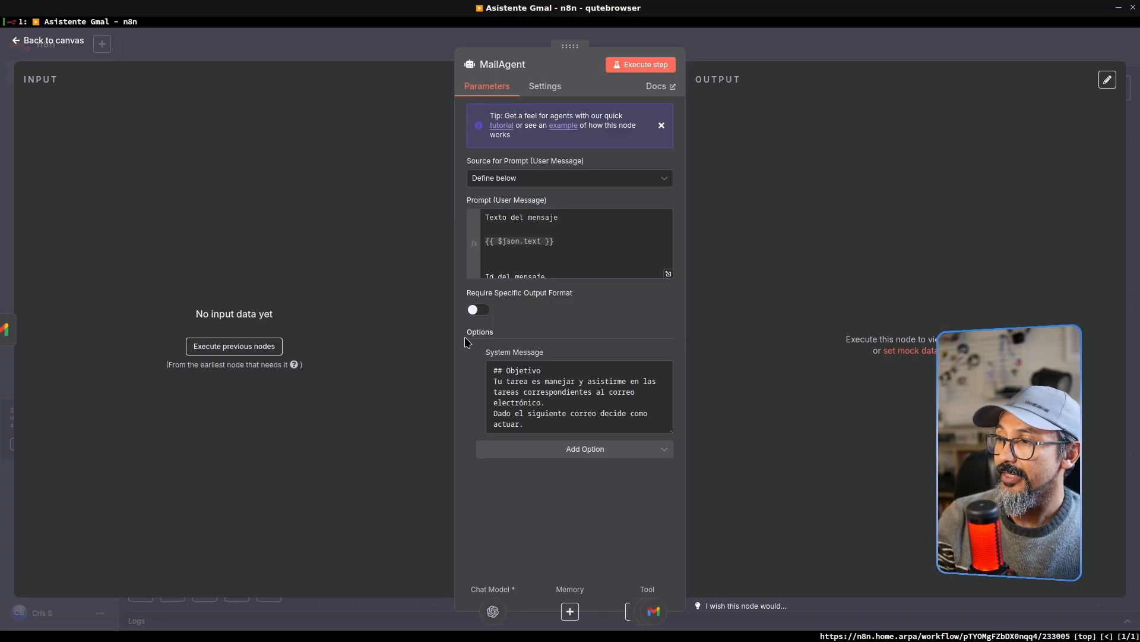
Enlarge MailAgent's System Message box and widen the node's parameter area so the full instructions can be read.
{"action": "mouse_move", "coordinate": [467, 336]}
{"action": "left_mouse_down"}
{"action": "mouse_move", "coordinate": [550, 357]}
{"action": "mouse_move", "coordinate": [475, 324]}
{"action": "mouse_move", "coordinate": [449, 339]}
{"action": "left_mouse_up"}
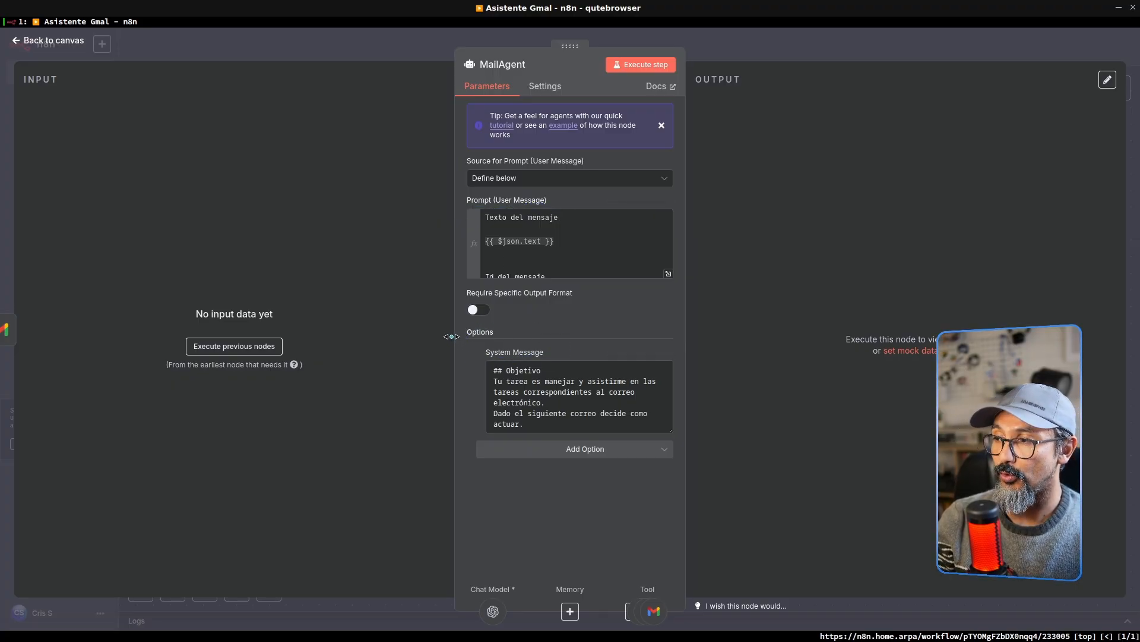
{"action": "left_click_drag", "start_coordinate": [670, 430], "coordinate": [673, 563]}
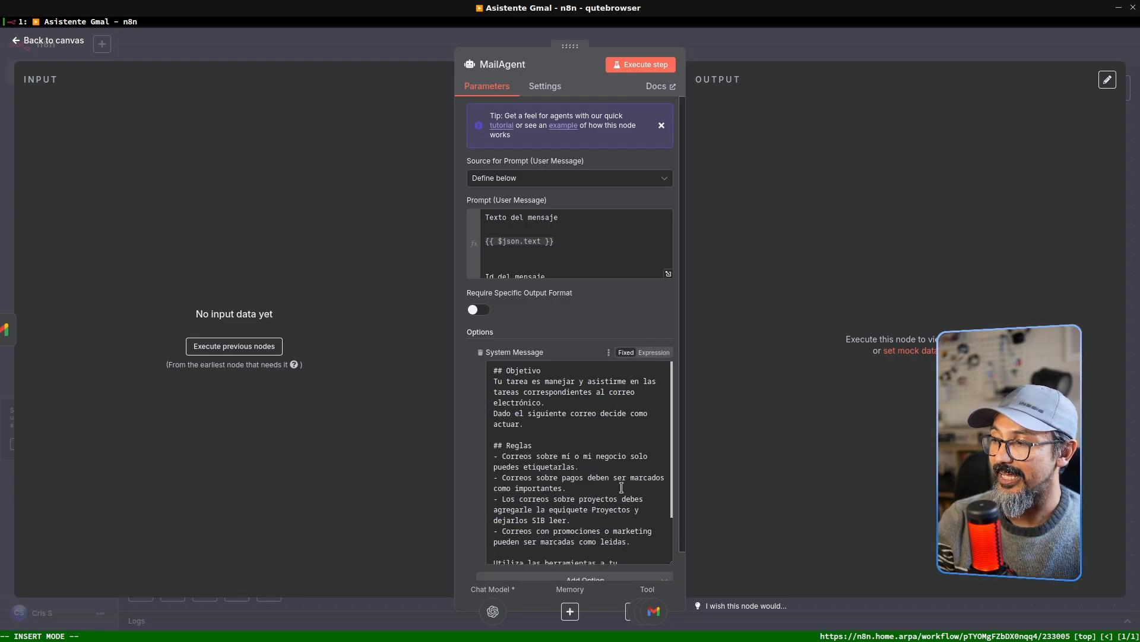
{"action": "scroll", "coordinate": [622, 493], "scroll_direction": "down", "scroll_amount": 1}
{"action": "scroll", "coordinate": [621, 505], "scroll_direction": "up", "scroll_amount": 1}
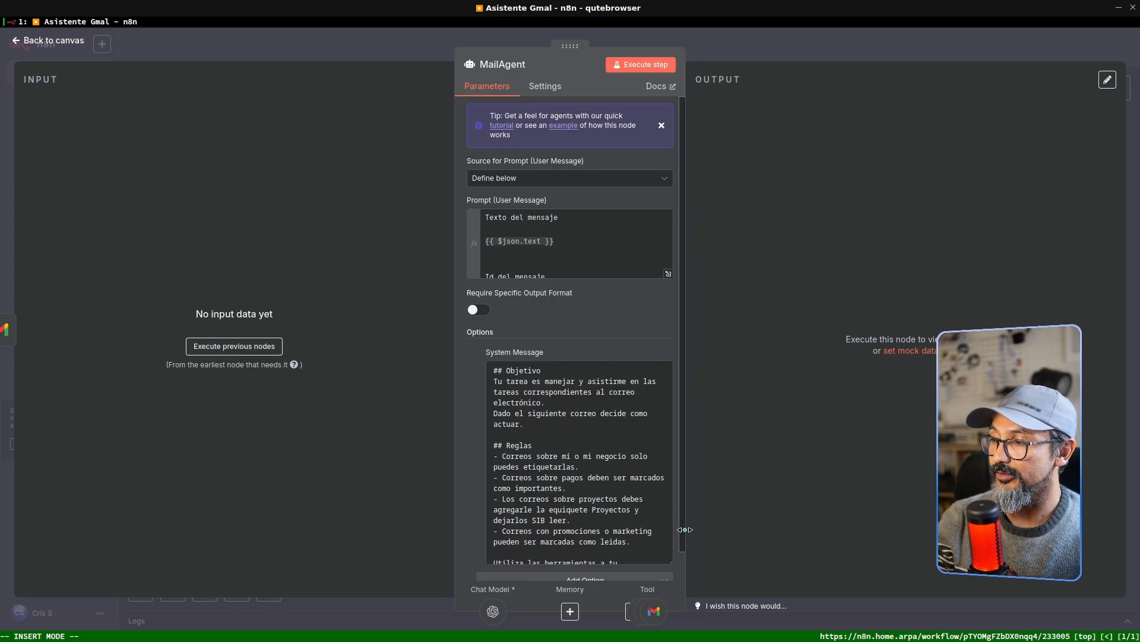
{"action": "left_click", "coordinate": [685, 530]}
{"action": "left_click_drag", "start_coordinate": [685, 529], "coordinate": [780, 514]}
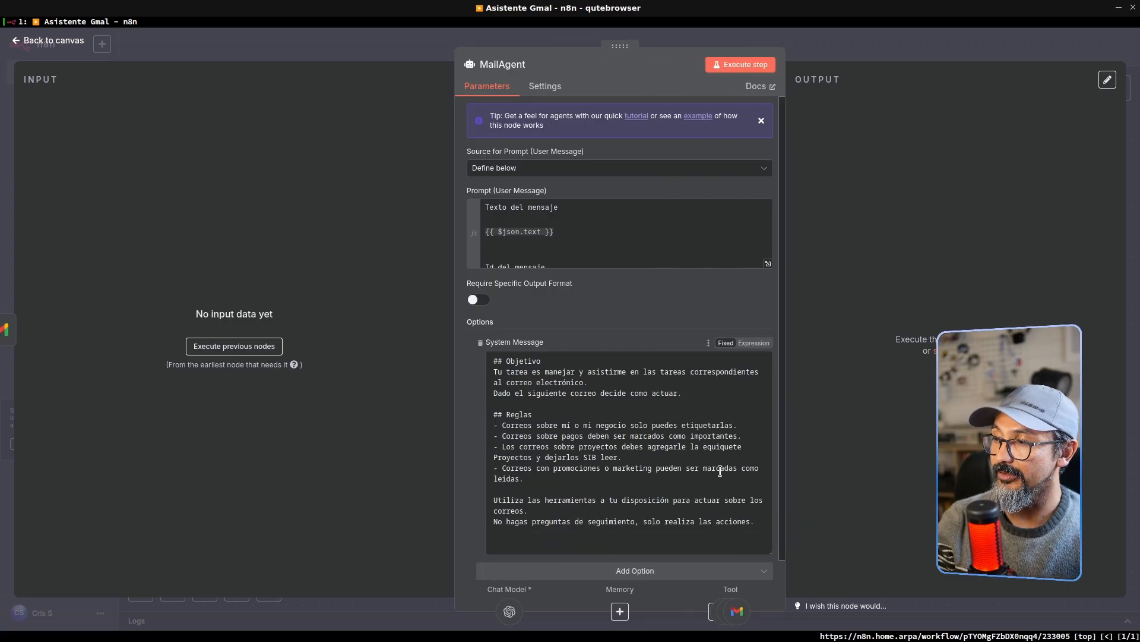
{"action": "scroll", "coordinate": [722, 475], "scroll_direction": "up", "scroll_amount": 2, "text": "ctrl"}
{"action": "scroll", "coordinate": [724, 469], "scroll_direction": "down", "scroll_amount": 5}
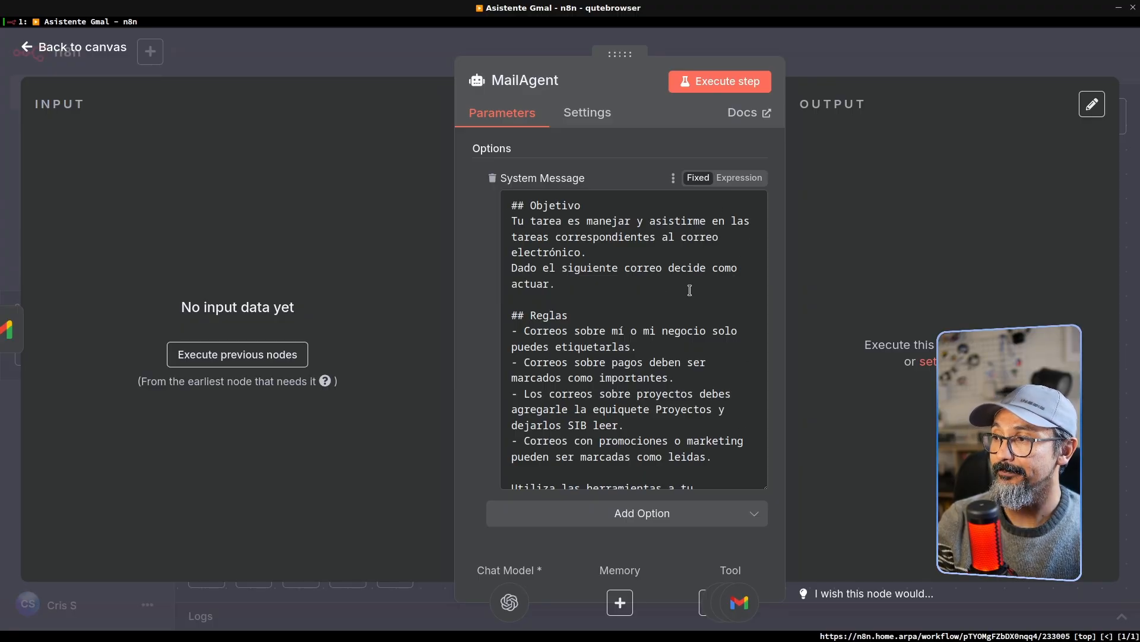
Read the Reglas section and closing instructions of the system message, and close the MailAgent node.
{"action": "scroll", "coordinate": [689, 290], "scroll_direction": "down", "scroll_amount": 1}
{"action": "mouse_move", "coordinate": [557, 264]}
{"action": "left_mouse_down"}
{"action": "mouse_move", "coordinate": [499, 287]}
{"action": "mouse_move", "coordinate": [507, 263]}
{"action": "left_mouse_up"}
{"action": "left_click_drag", "start_coordinate": [458, 292], "coordinate": [502, 295]}
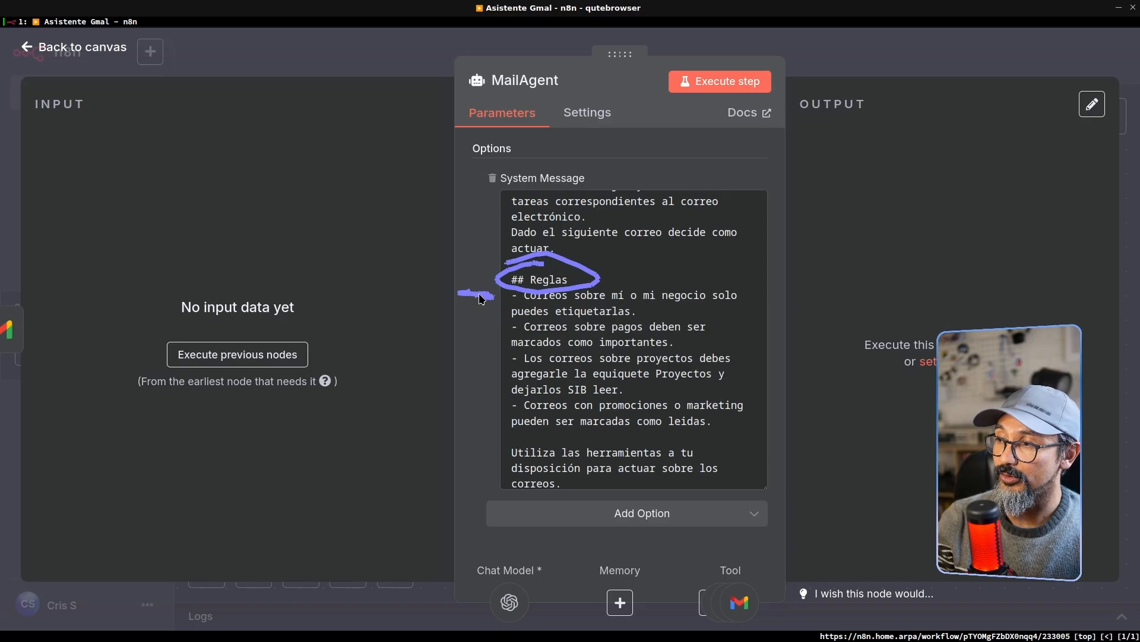
{"action": "left_click_drag", "start_coordinate": [467, 334], "coordinate": [488, 335]}
{"action": "left_click_drag", "start_coordinate": [457, 389], "coordinate": [493, 392]}
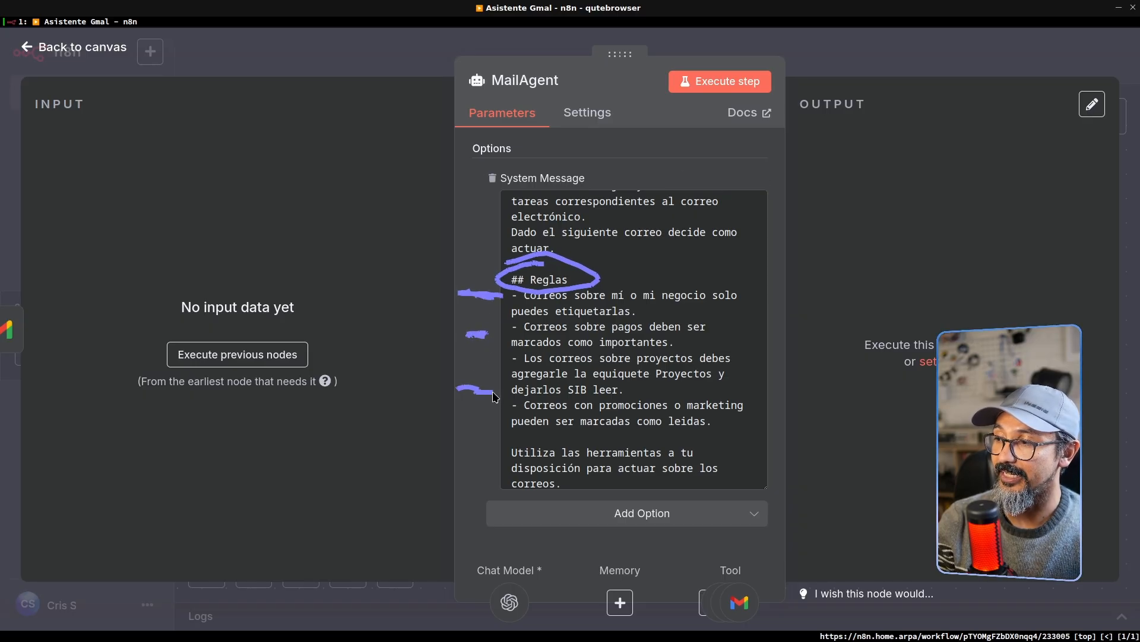
{"action": "scroll", "coordinate": [509, 437], "scroll_direction": "down", "scroll_amount": 1}
{"action": "mouse_move", "coordinate": [459, 428]}
{"action": "left_mouse_down"}
{"action": "mouse_move", "coordinate": [492, 420]}
{"action": "mouse_move", "coordinate": [486, 442]}
{"action": "left_mouse_up"}
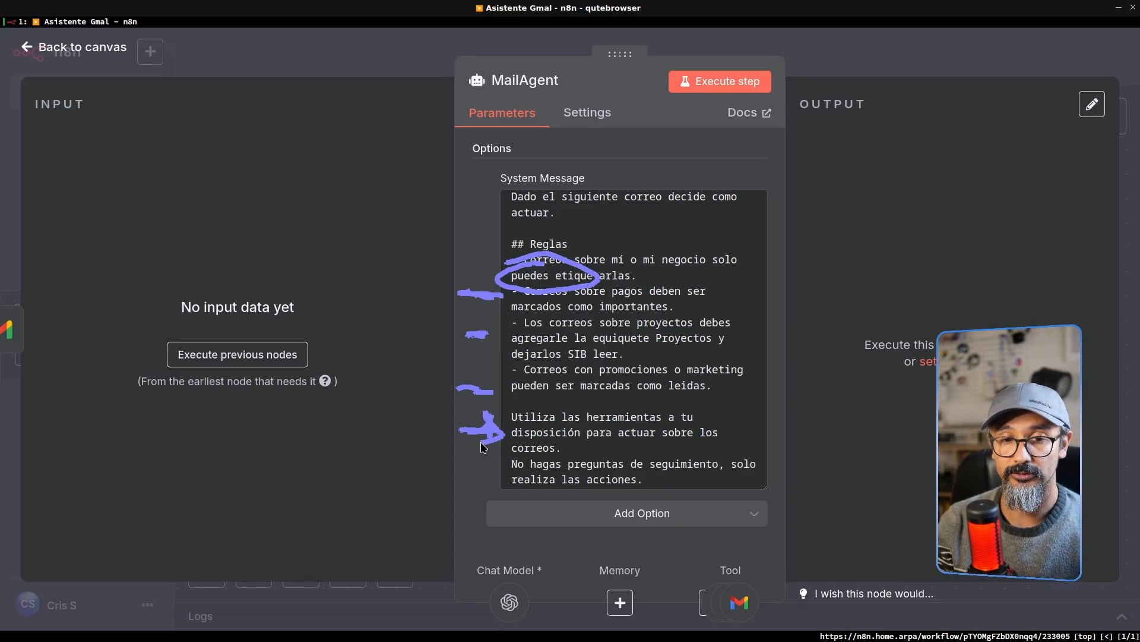
{"action": "key", "text": "Escape"}
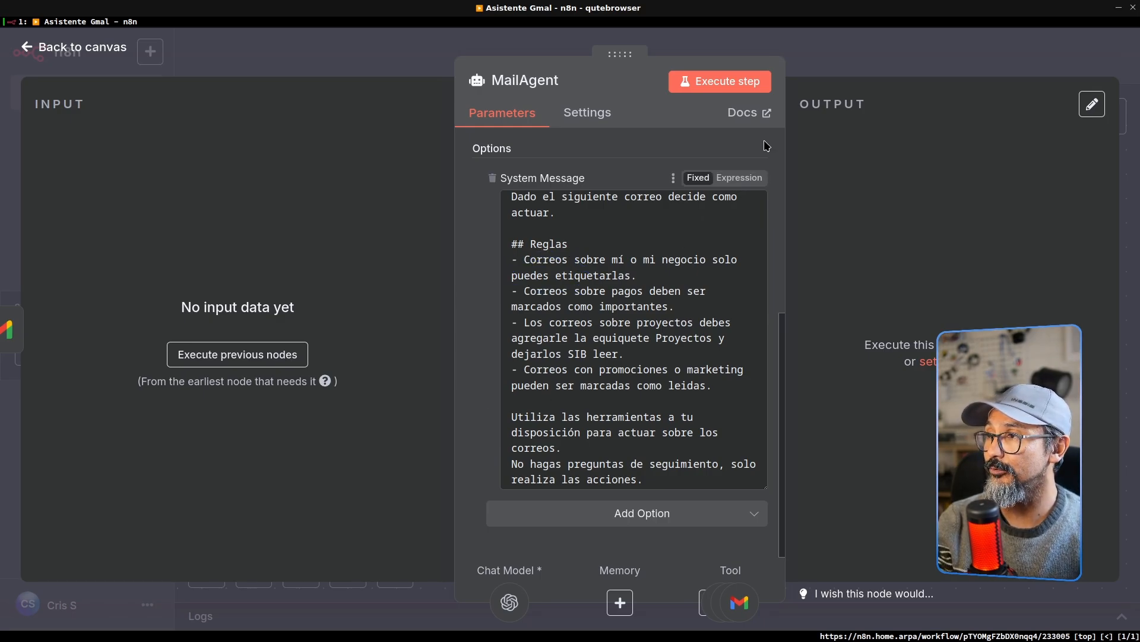
{"action": "left_click", "coordinate": [883, 73]}
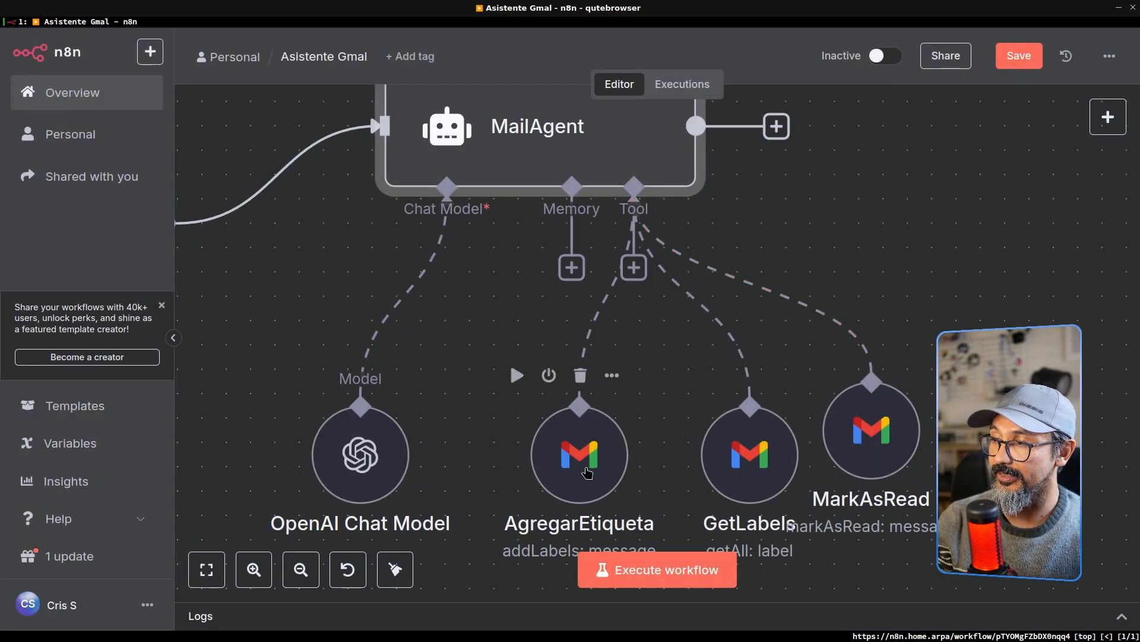
Examine the Gmail tools attached to MailAgent: AgregarEtiqueta, GetLabels and MarkAsRead.
{"action": "scroll", "coordinate": [630, 498], "scroll_direction": "down", "scroll_amount": 1}
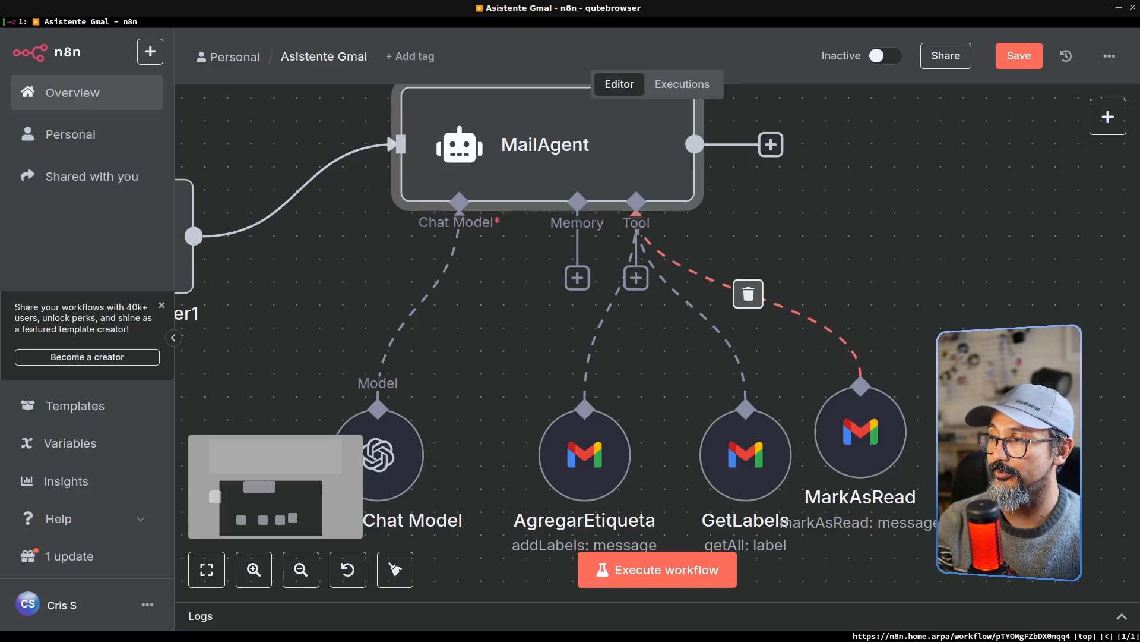
{"action": "scroll", "coordinate": [743, 285], "scroll_direction": "down", "scroll_amount": 1}
{"action": "left_click_drag", "start_coordinate": [995, 396], "coordinate": [891, 262]}
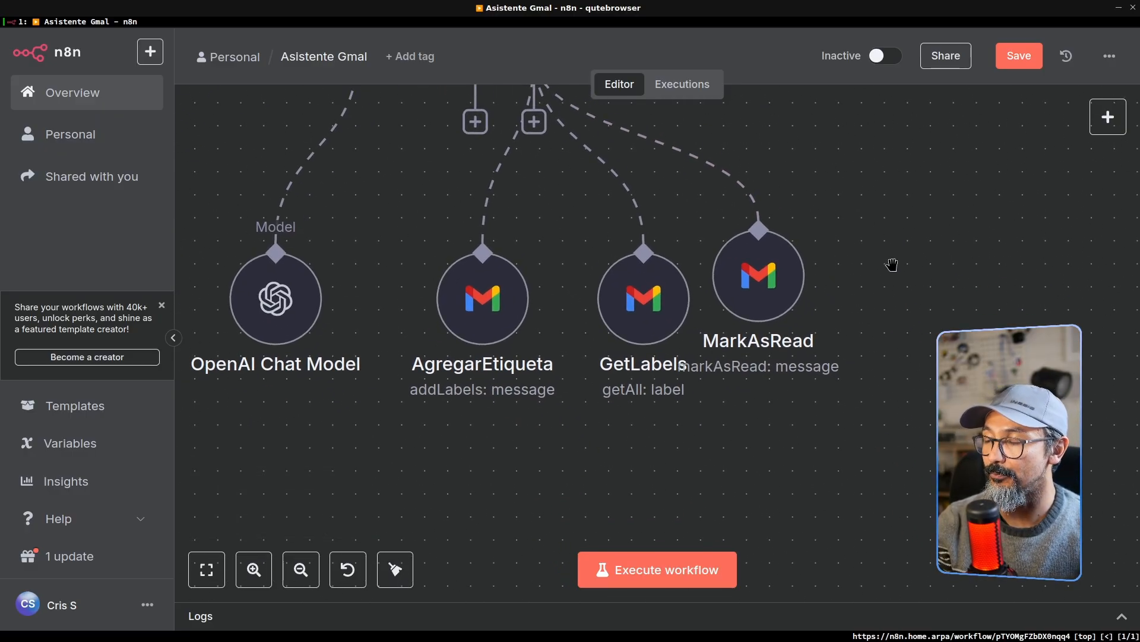
{"action": "mouse_move", "coordinate": [395, 248]}
{"action": "left_mouse_down"}
{"action": "mouse_move", "coordinate": [395, 267]}
{"action": "mouse_move", "coordinate": [526, 408]}
{"action": "left_mouse_up"}
{"action": "mouse_move", "coordinate": [566, 259]}
{"action": "left_mouse_down"}
{"action": "mouse_move", "coordinate": [557, 392]}
{"action": "mouse_move", "coordinate": [679, 425]}
{"action": "left_mouse_up"}
{"action": "left_click_drag", "start_coordinate": [687, 215], "coordinate": [741, 366]}
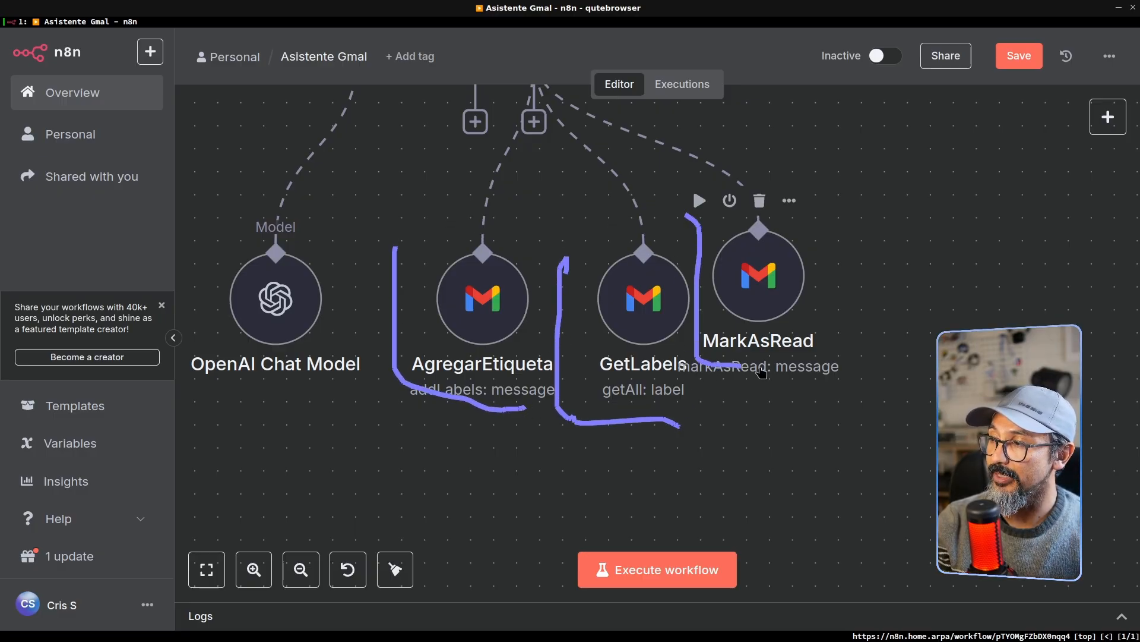
{"action": "scroll", "coordinate": [702, 412], "scroll_direction": "up", "scroll_amount": 1}
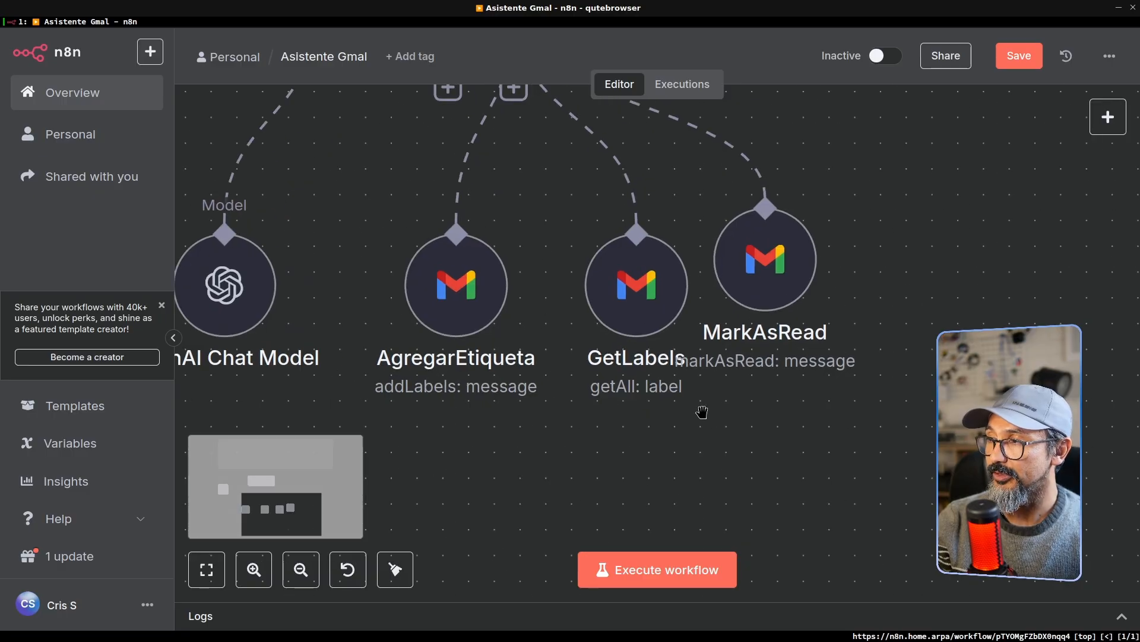
{"action": "scroll", "coordinate": [704, 418], "scroll_direction": "down", "scroll_amount": 1}
{"action": "scroll", "coordinate": [704, 419], "scroll_direction": "up", "scroll_amount": 1}
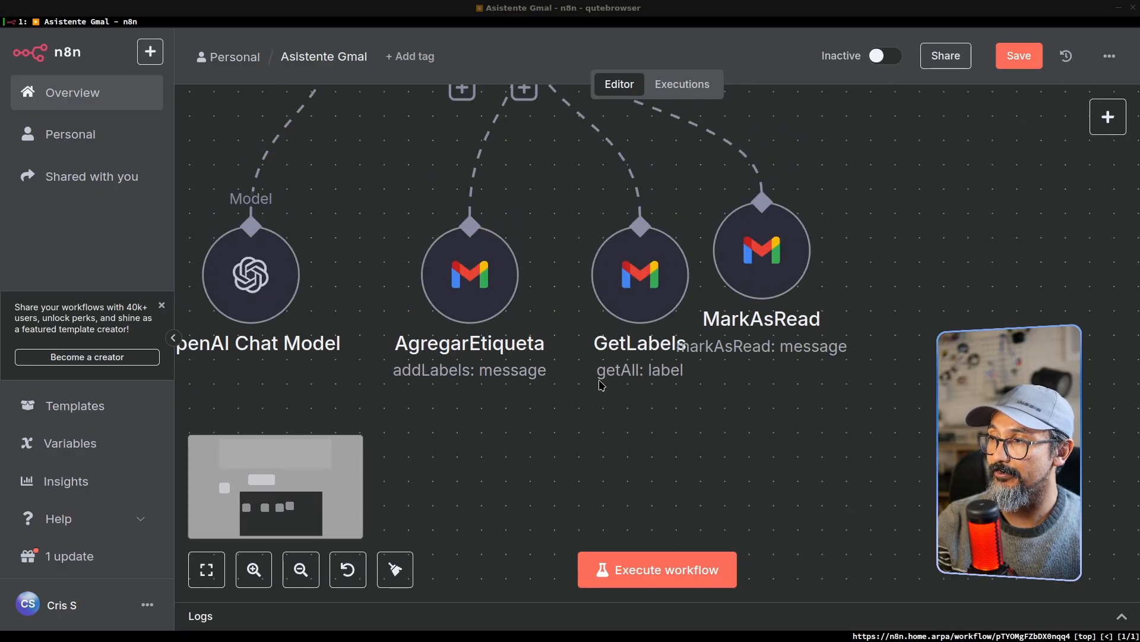
{"action": "scroll", "coordinate": [602, 384], "scroll_direction": "up", "scroll_amount": 2}
{"action": "mouse_move", "coordinate": [570, 237]}
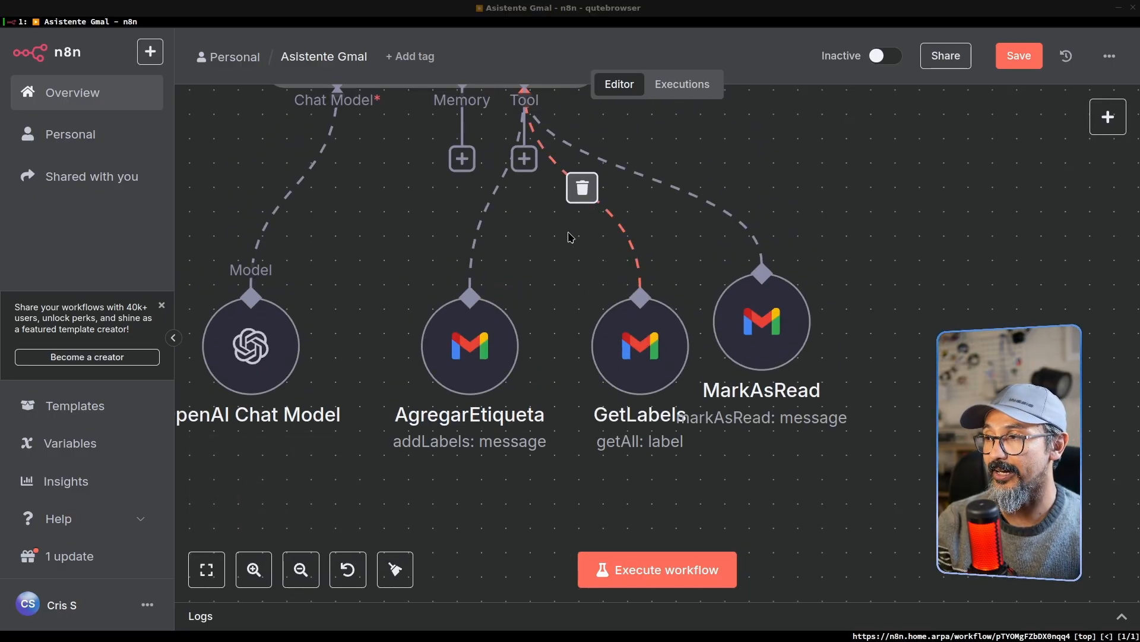
Open the Gmail Trigger1 node and select gmail ADC as its credential.
{"action": "scroll", "coordinate": [571, 238], "scroll_direction": "down", "scroll_amount": 5, "text": "ctrl"}
{"action": "scroll", "coordinate": [574, 247], "scroll_direction": "up", "scroll_amount": 3, "text": "ctrl"}
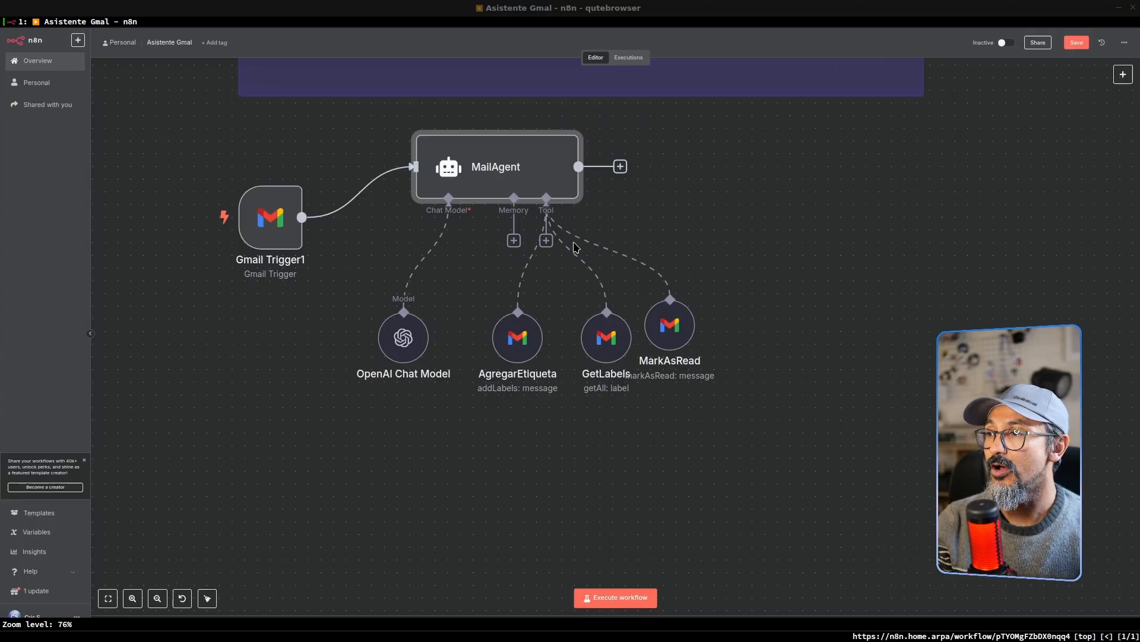
{"action": "scroll", "coordinate": [575, 247], "scroll_direction": "up", "scroll_amount": 3, "text": "ctrl"}
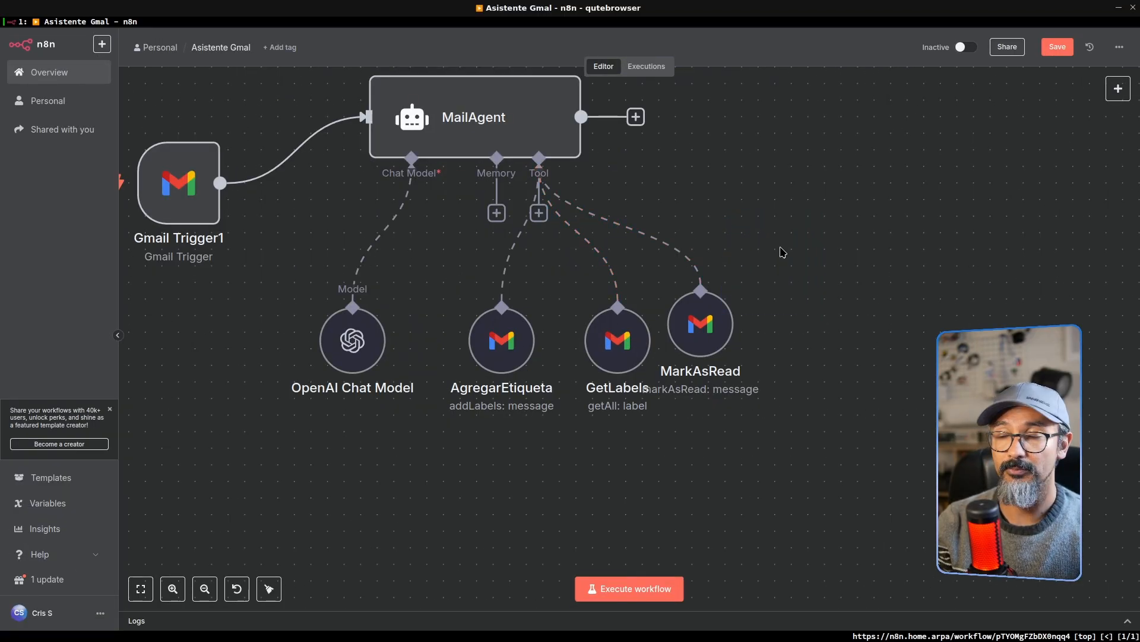
{"action": "left_click_drag", "start_coordinate": [782, 252], "coordinate": [829, 342]}
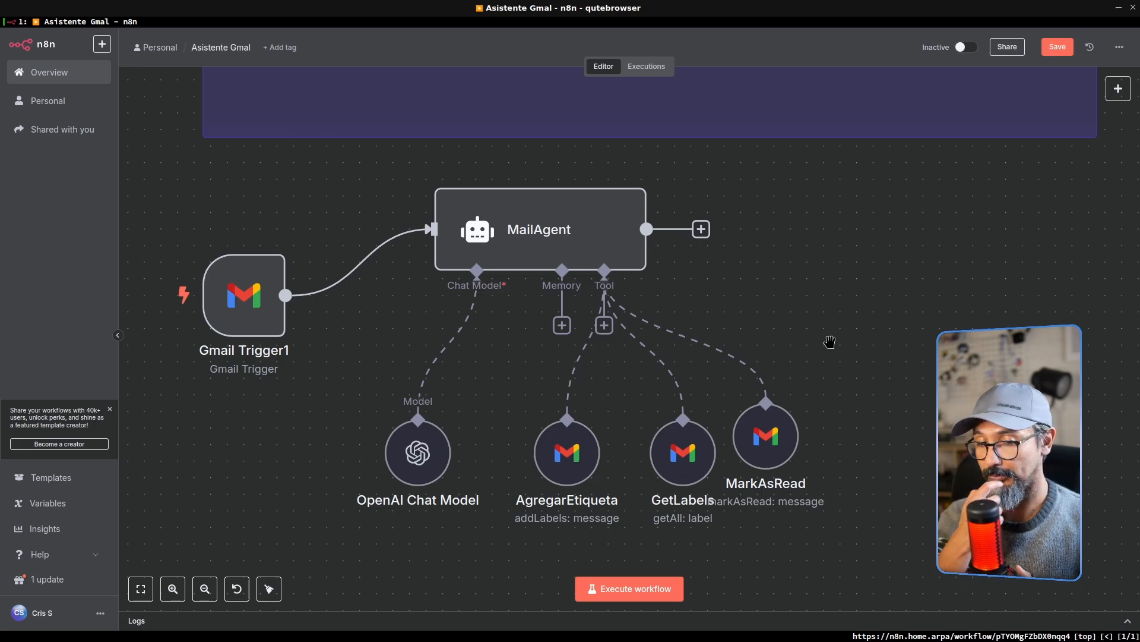
{"action": "double_click", "coordinate": [244, 295]}
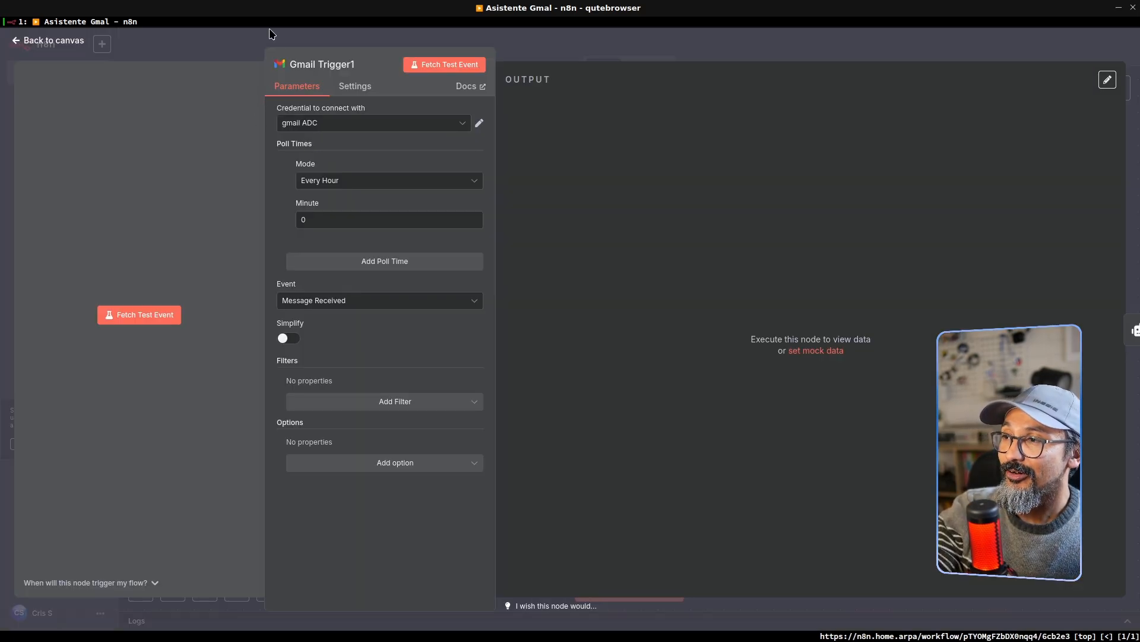
{"action": "mouse_move", "coordinate": [269, 41]}
{"action": "left_mouse_down"}
{"action": "mouse_move", "coordinate": [271, 89]}
{"action": "mouse_move", "coordinate": [298, 34]}
{"action": "mouse_move", "coordinate": [238, 52]}
{"action": "left_mouse_up"}
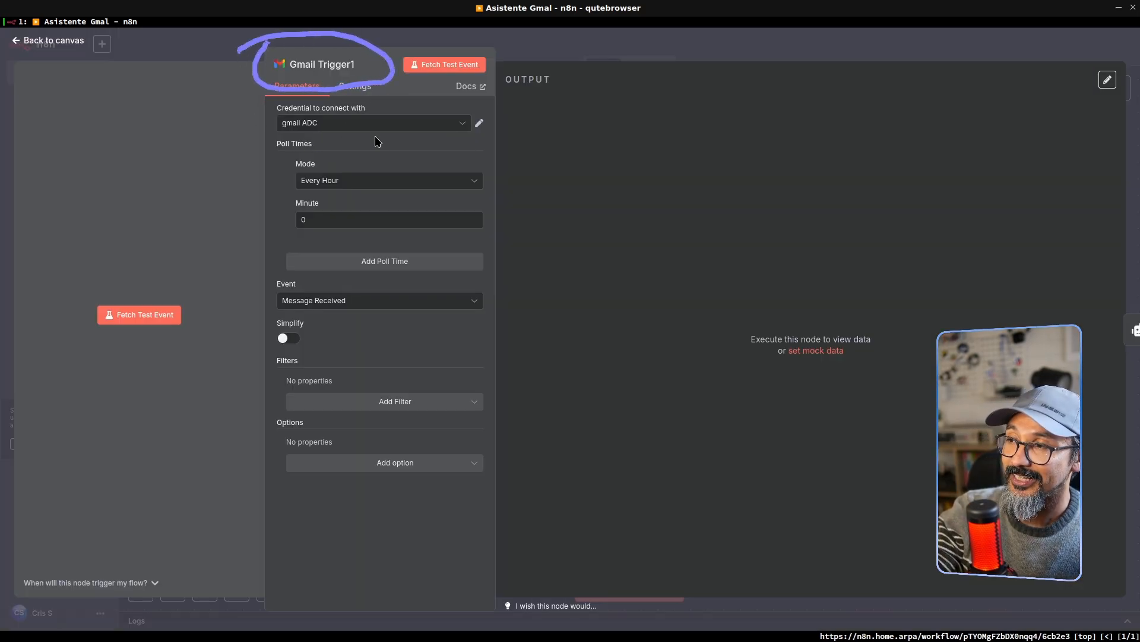
{"action": "left_click", "coordinate": [332, 124]}
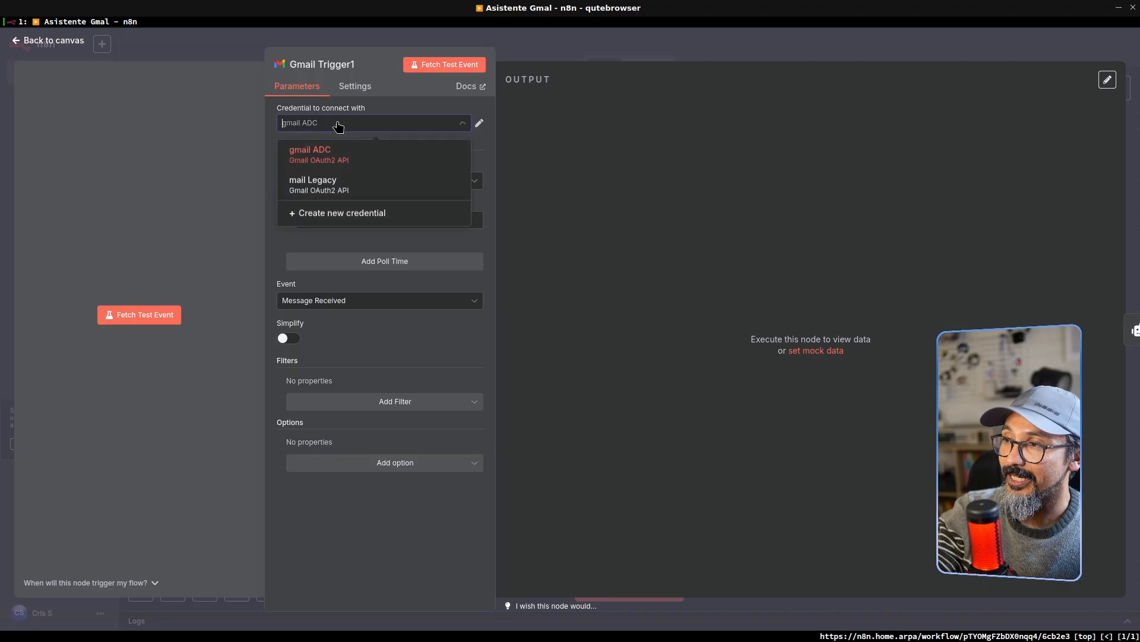
{"action": "left_click", "coordinate": [345, 165]}
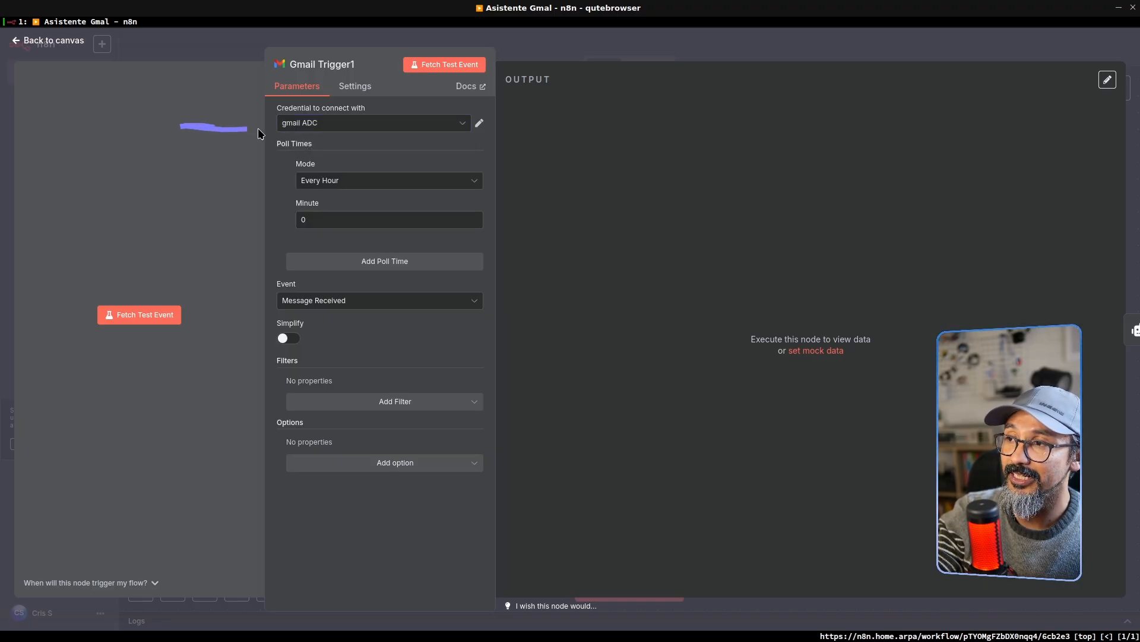
Set Gmail Trigger1's poll mode to Every Hour, review its Event and Simplify settings, and close the node.
{"action": "left_click_drag", "start_coordinate": [248, 119], "coordinate": [263, 130]}
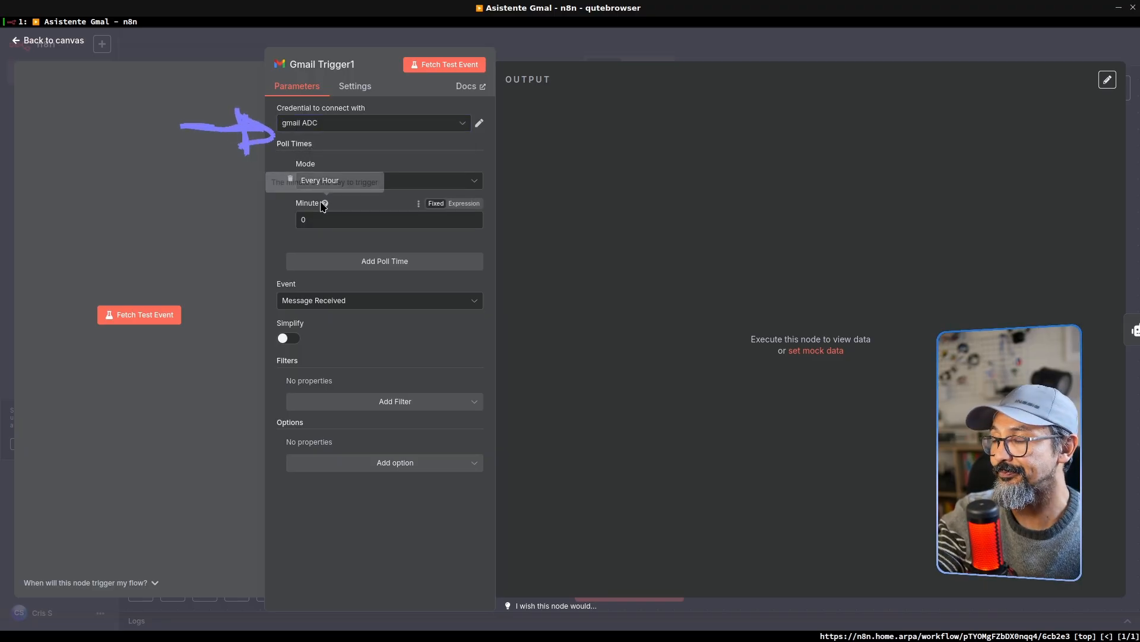
{"action": "mouse_move", "coordinate": [317, 145]}
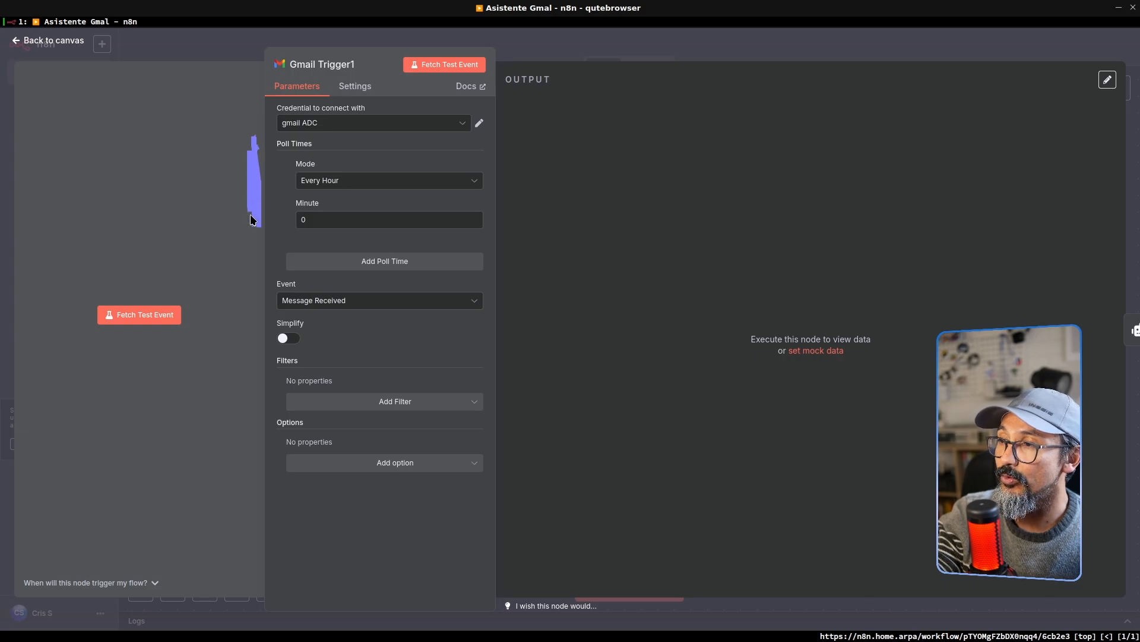
{"action": "left_click", "coordinate": [362, 190]}
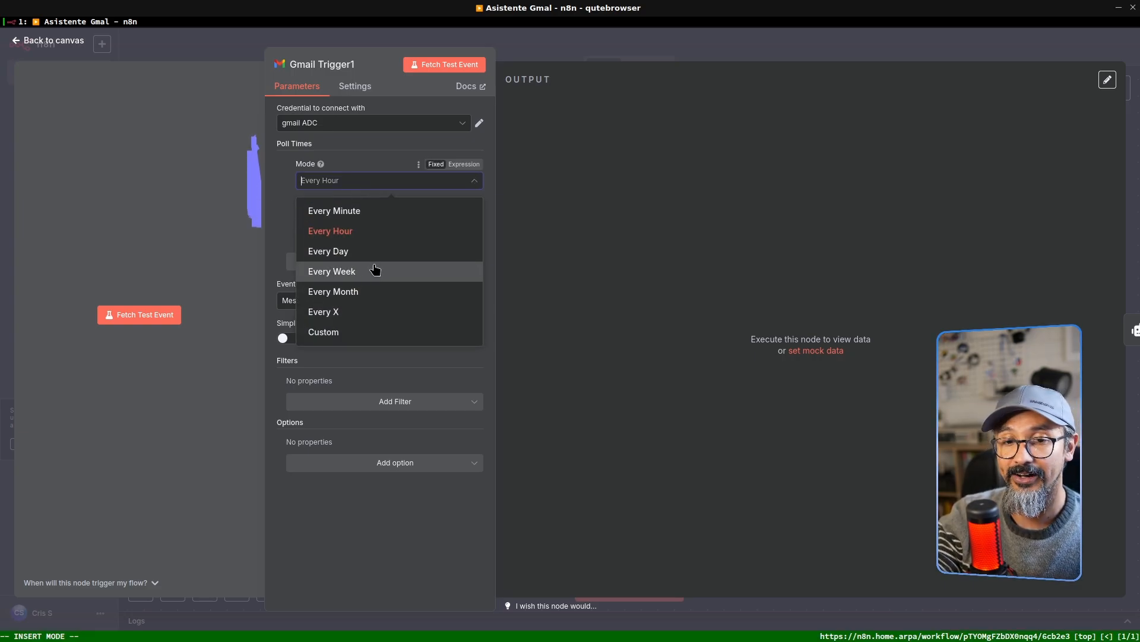
{"action": "left_click", "coordinate": [390, 240]}
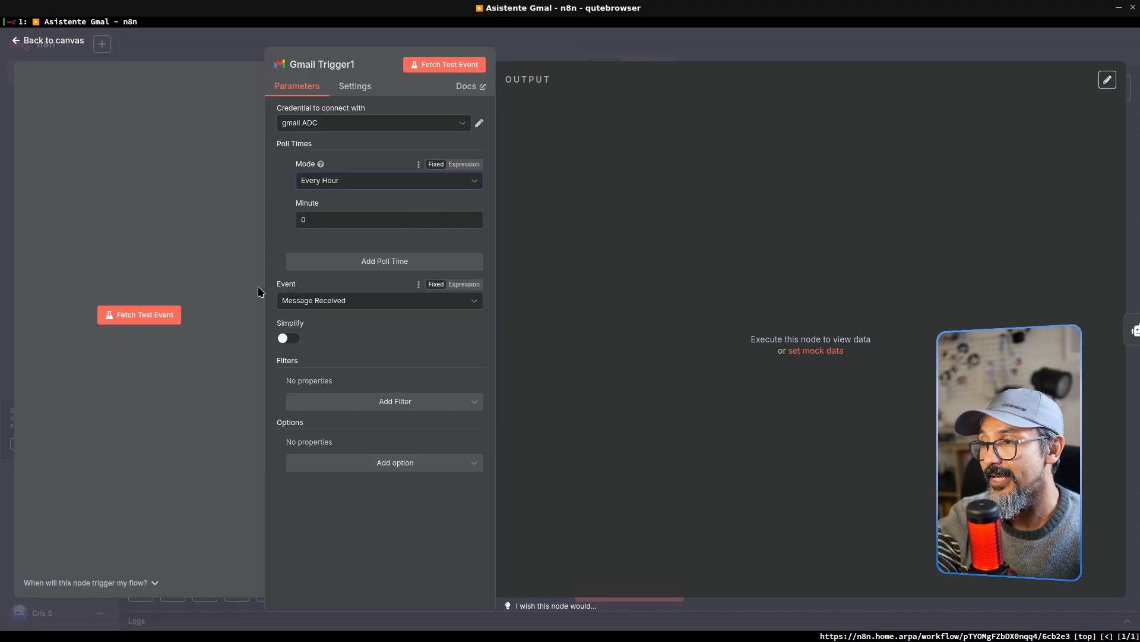
{"action": "mouse_move", "coordinate": [278, 272]}
{"action": "left_mouse_down"}
{"action": "mouse_move", "coordinate": [275, 317]}
{"action": "mouse_move", "coordinate": [319, 273]}
{"action": "mouse_move", "coordinate": [249, 278]}
{"action": "left_mouse_up"}
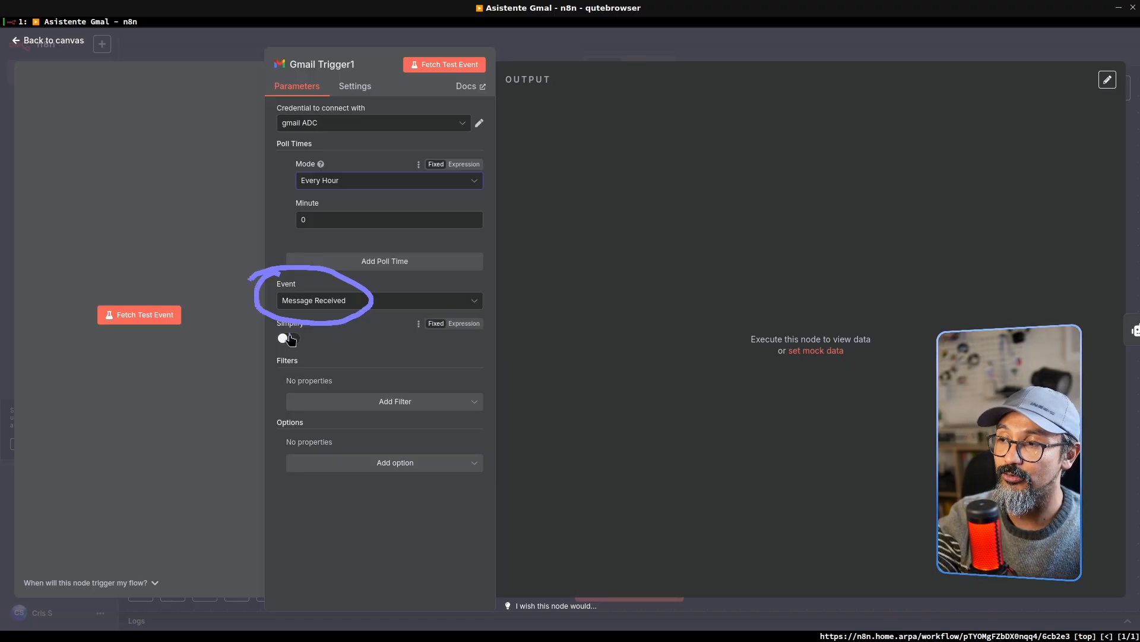
{"action": "mouse_move", "coordinate": [269, 320]}
{"action": "left_mouse_down"}
{"action": "mouse_move", "coordinate": [265, 340]}
{"action": "mouse_move", "coordinate": [300, 357]}
{"action": "mouse_move", "coordinate": [321, 316]}
{"action": "mouse_move", "coordinate": [254, 316]}
{"action": "left_mouse_up"}
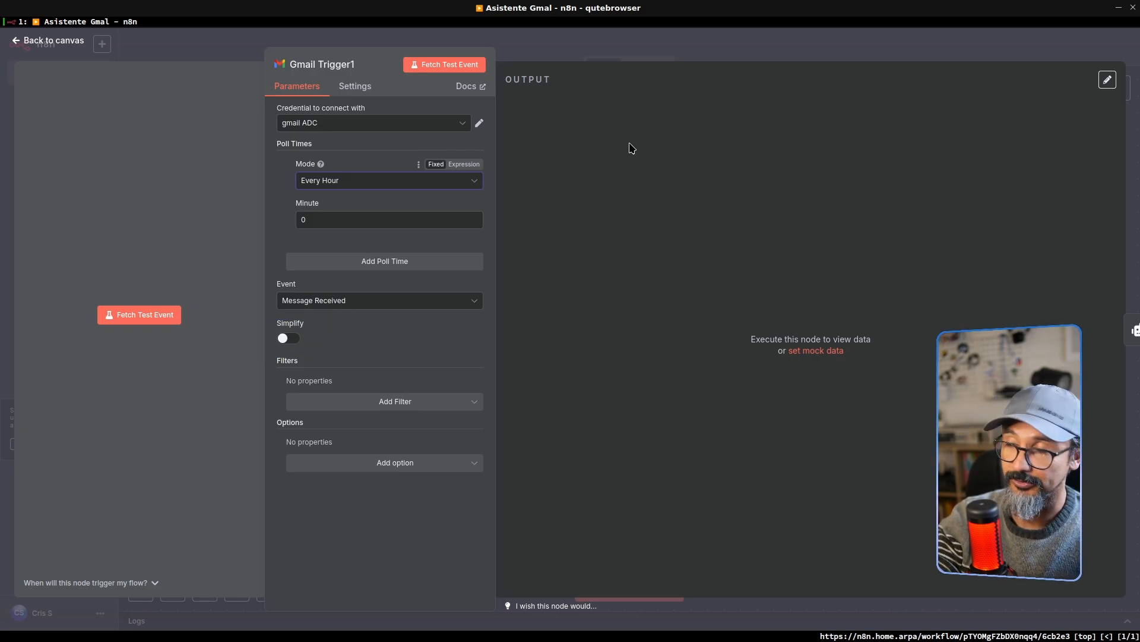
{"action": "left_click", "coordinate": [752, 43]}
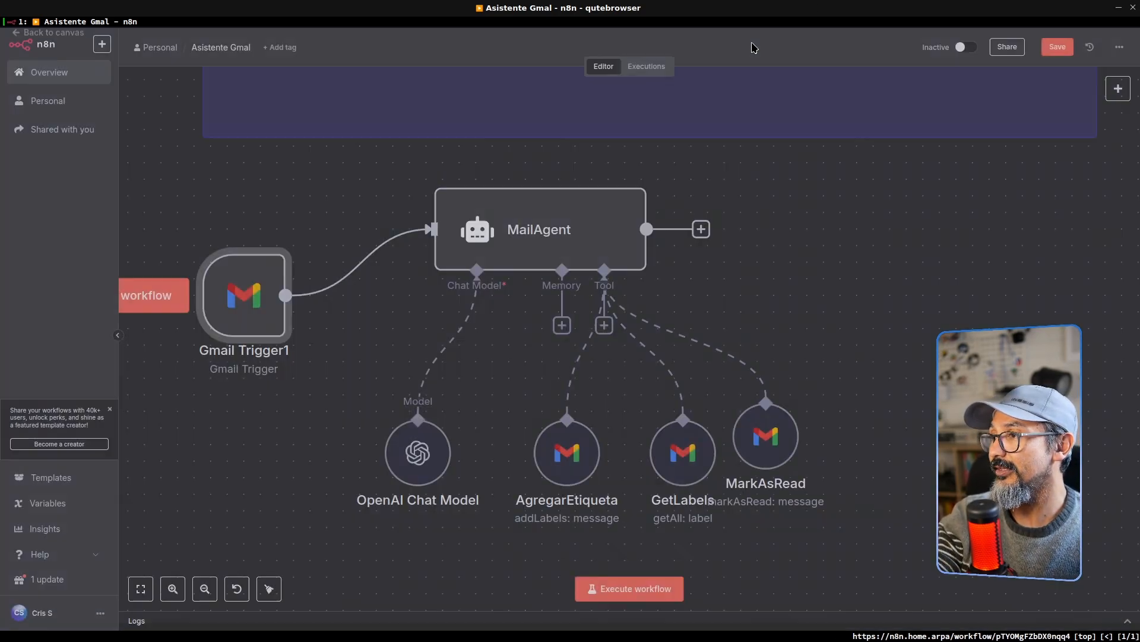
Open MailAgent, examine the message text and ID expressions of its user prompt in the expanded editor, check the System Message, and close the node.
{"action": "double_click", "coordinate": [595, 241]}
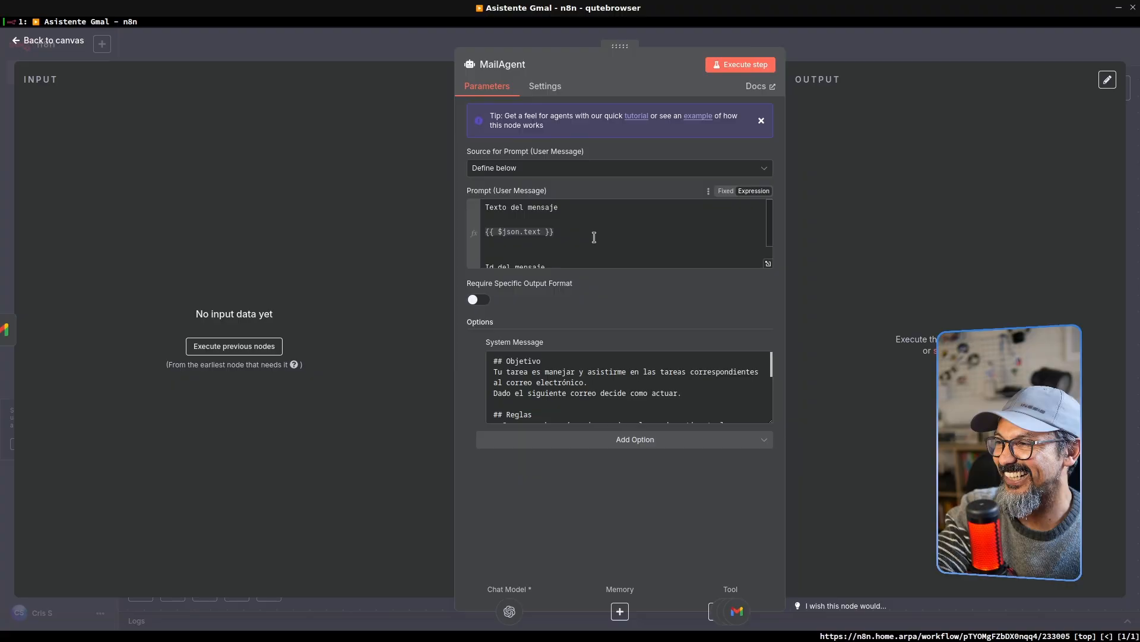
{"action": "left_click", "coordinate": [768, 263]}
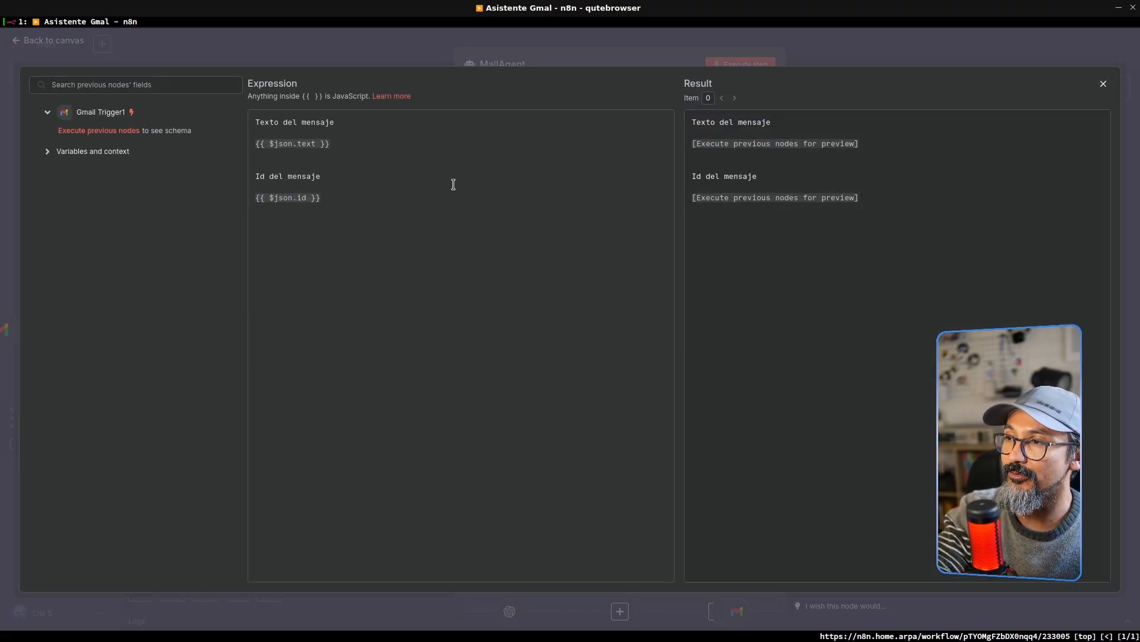
{"action": "mouse_move", "coordinate": [271, 110]}
{"action": "left_mouse_down"}
{"action": "mouse_move", "coordinate": [333, 131]}
{"action": "mouse_move", "coordinate": [254, 110]}
{"action": "mouse_move", "coordinate": [178, 116]}
{"action": "mouse_move", "coordinate": [169, 98]}
{"action": "mouse_move", "coordinate": [143, 115]}
{"action": "mouse_move", "coordinate": [164, 112]}
{"action": "mouse_move", "coordinate": [152, 119]}
{"action": "left_mouse_up"}
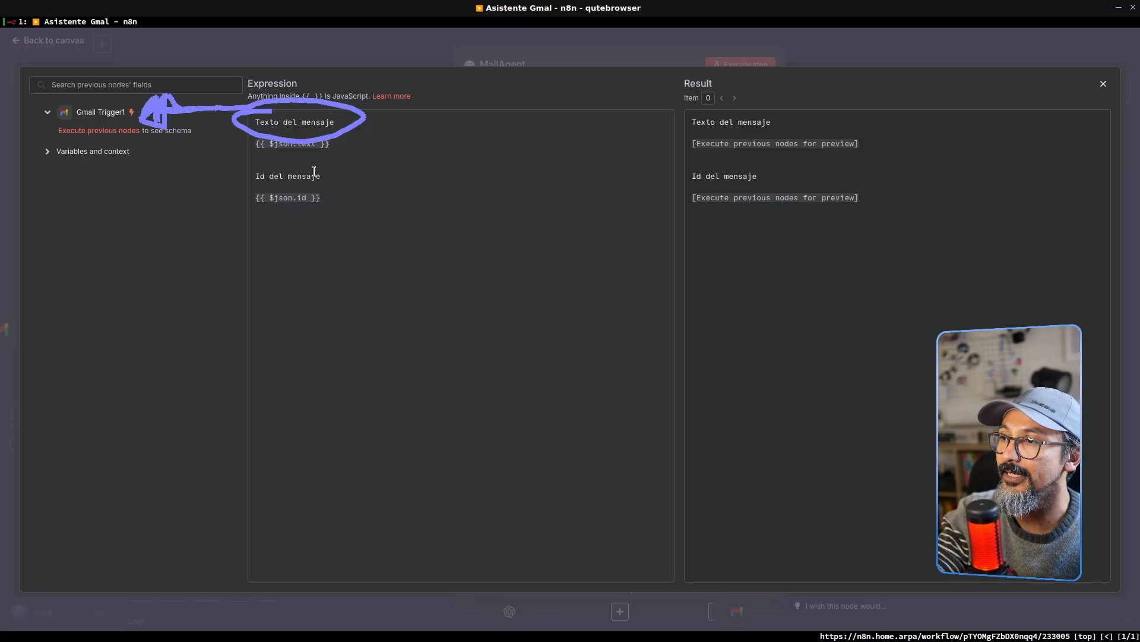
{"action": "mouse_move", "coordinate": [302, 160]}
{"action": "left_mouse_down"}
{"action": "mouse_move", "coordinate": [233, 174]}
{"action": "mouse_move", "coordinate": [332, 158]}
{"action": "mouse_move", "coordinate": [278, 158]}
{"action": "left_mouse_up"}
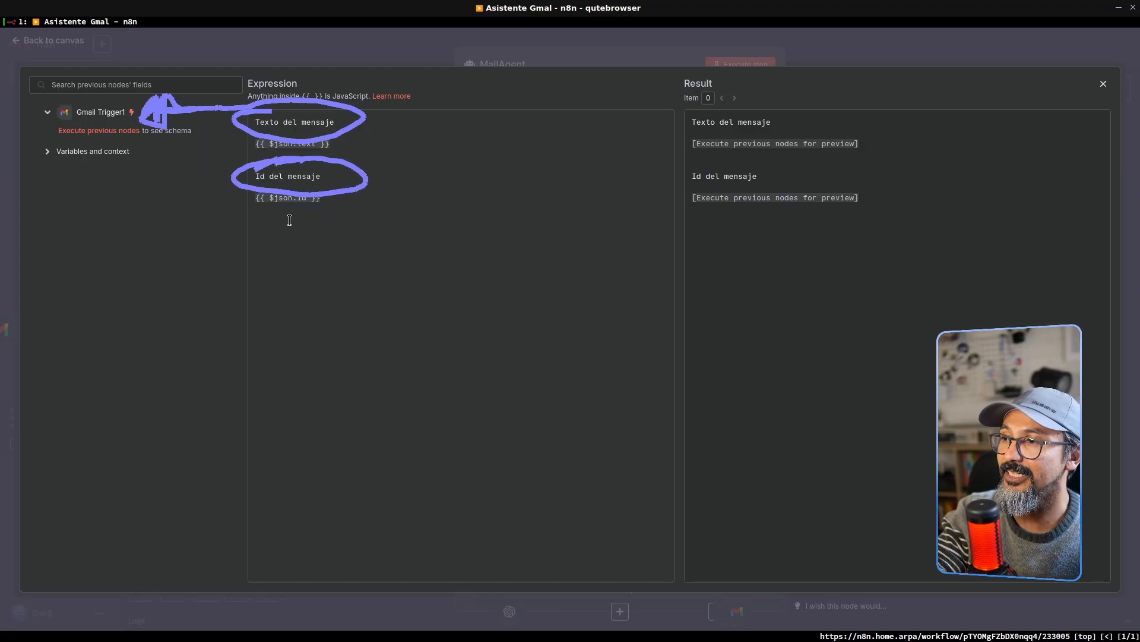
{"action": "mouse_move", "coordinate": [290, 221]}
{"action": "left_mouse_down"}
{"action": "mouse_move", "coordinate": [148, 178]}
{"action": "mouse_move", "coordinate": [168, 182]}
{"action": "left_mouse_up"}
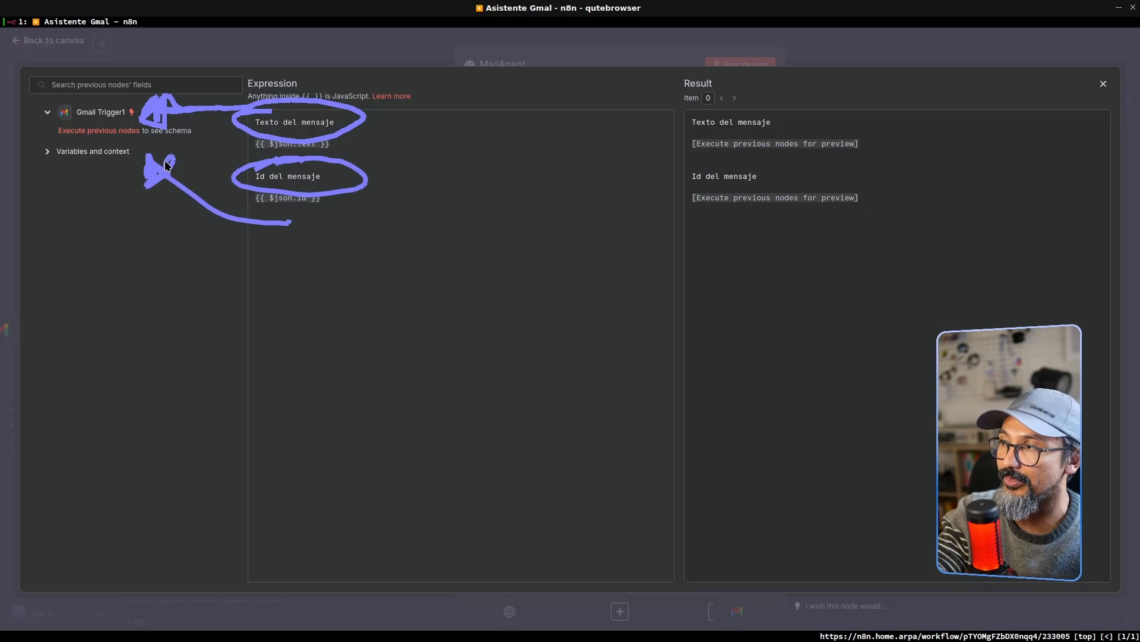
{"action": "key", "text": "shift+F9"}
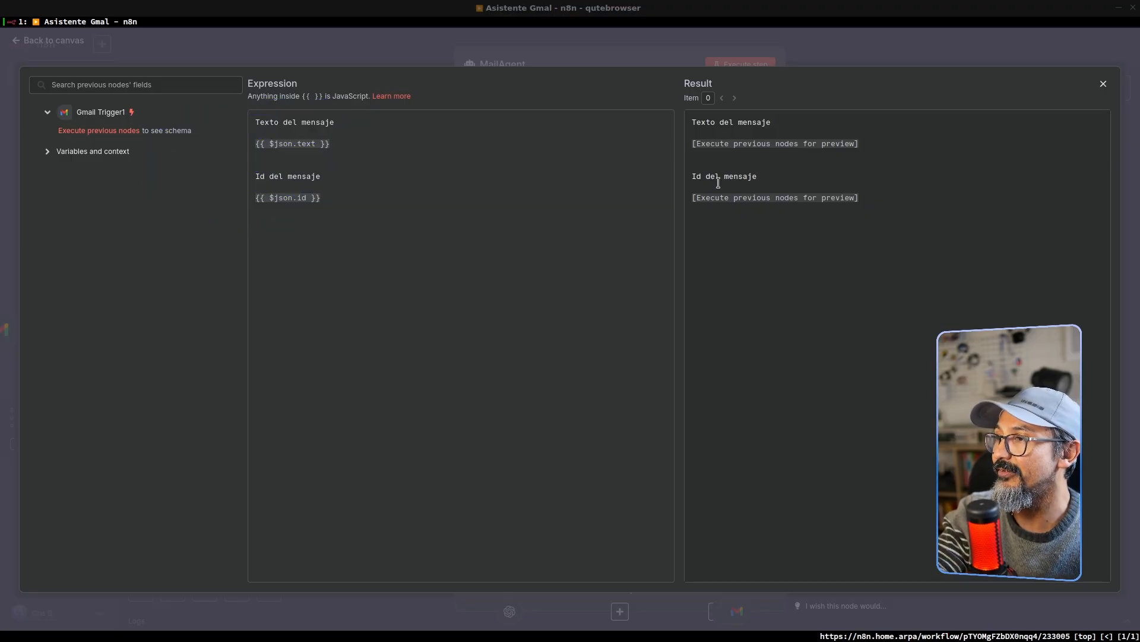
{"action": "key", "text": "Escape"}
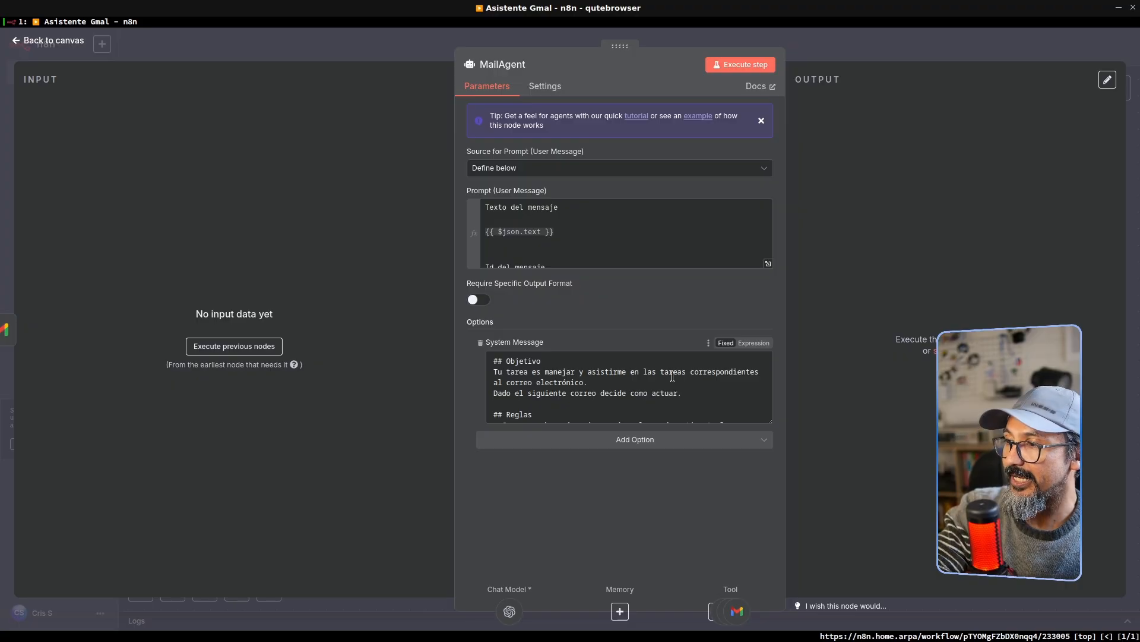
{"action": "mouse_move", "coordinate": [511, 328]}
{"action": "left_mouse_down"}
{"action": "mouse_move", "coordinate": [493, 371]}
{"action": "mouse_move", "coordinate": [452, 322]}
{"action": "left_mouse_up"}
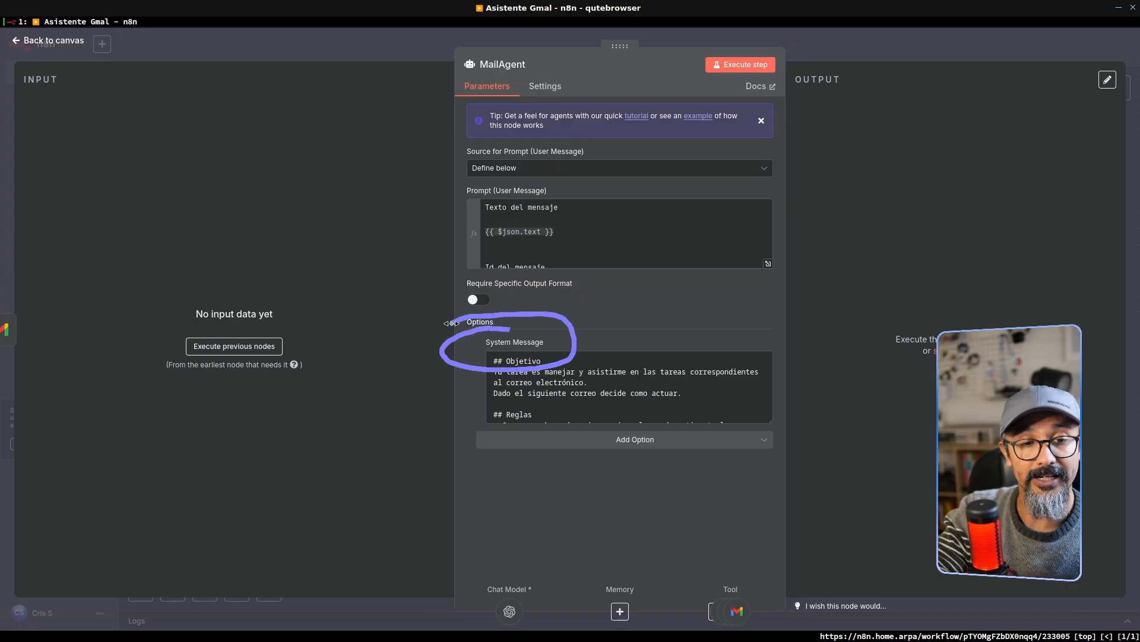
{"action": "left_click", "coordinate": [864, 45]}
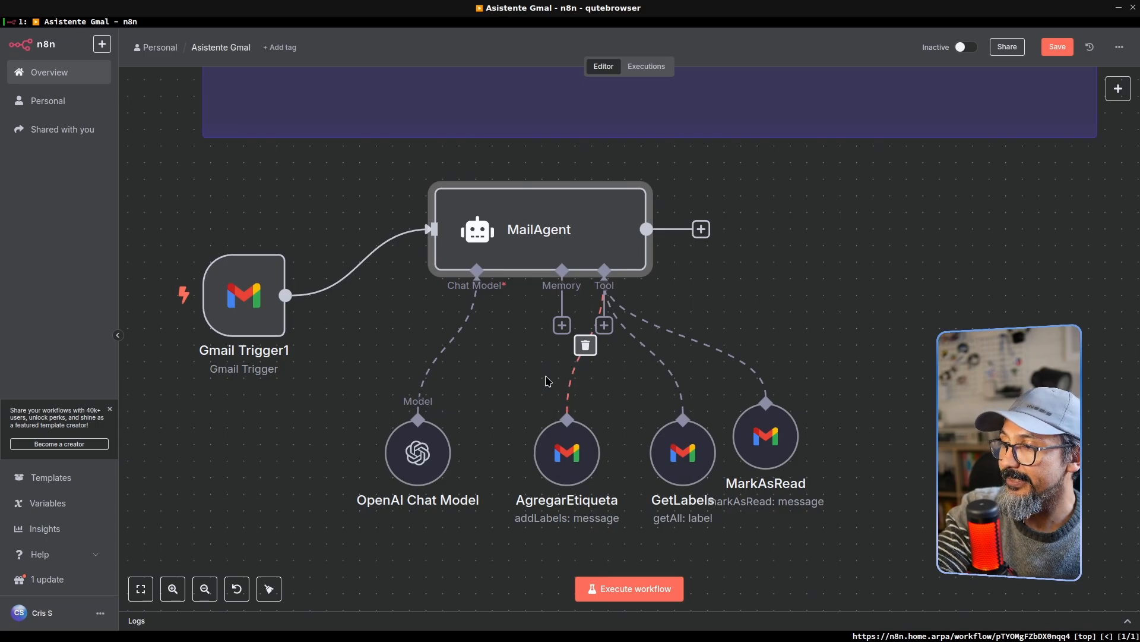
Open the OpenAI Chat Model node, check its credential and model selection, and return to the canvas.
{"action": "double_click", "coordinate": [419, 455]}
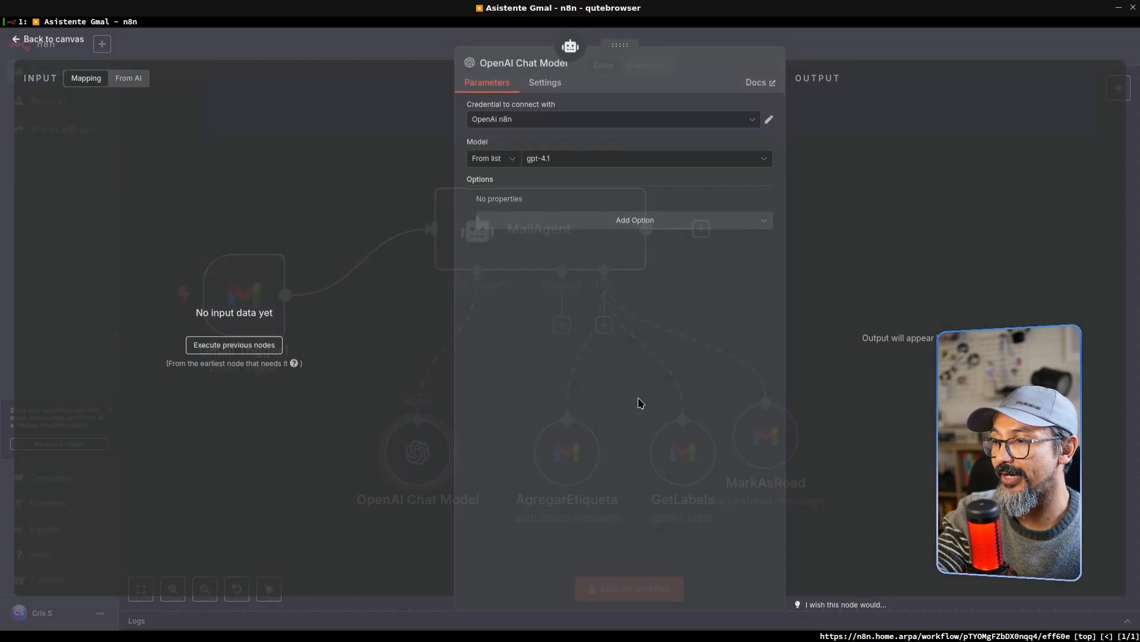
{"action": "mouse_move", "coordinate": [457, 95]}
{"action": "left_mouse_down"}
{"action": "mouse_move", "coordinate": [501, 134]}
{"action": "mouse_move", "coordinate": [484, 86]}
{"action": "mouse_move", "coordinate": [479, 95]}
{"action": "left_mouse_up"}
{"action": "mouse_move", "coordinate": [436, 167]}
{"action": "left_mouse_down"}
{"action": "mouse_move", "coordinate": [561, 173]}
{"action": "mouse_move", "coordinate": [555, 136]}
{"action": "mouse_move", "coordinate": [459, 150]}
{"action": "left_mouse_up"}
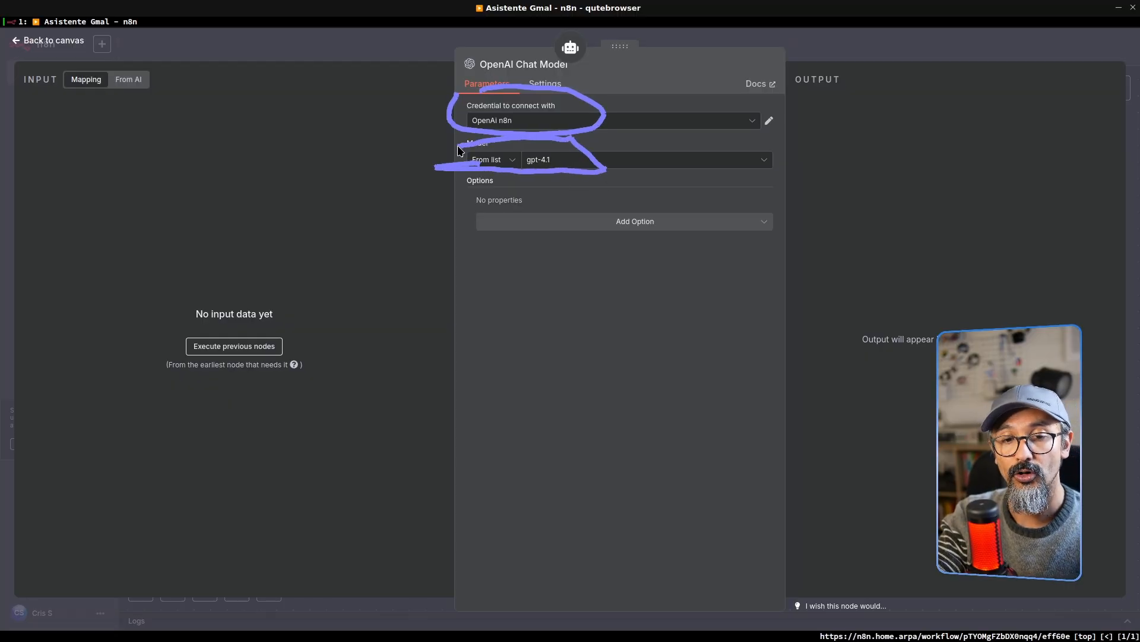
{"action": "key", "text": "Escape"}
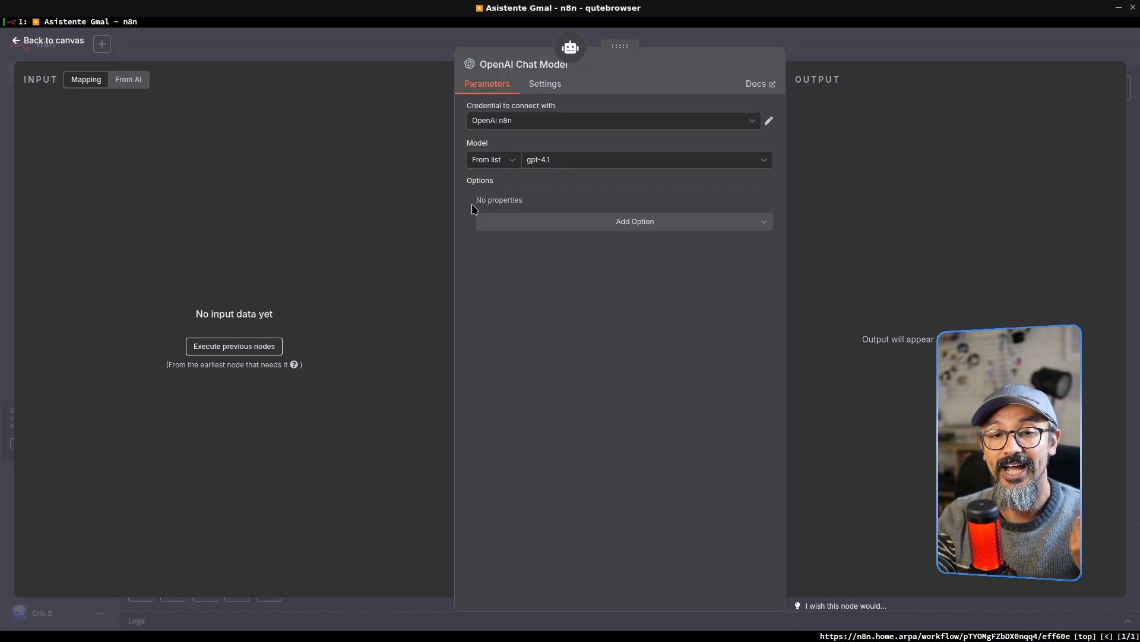
{"action": "left_click", "coordinate": [805, 37]}
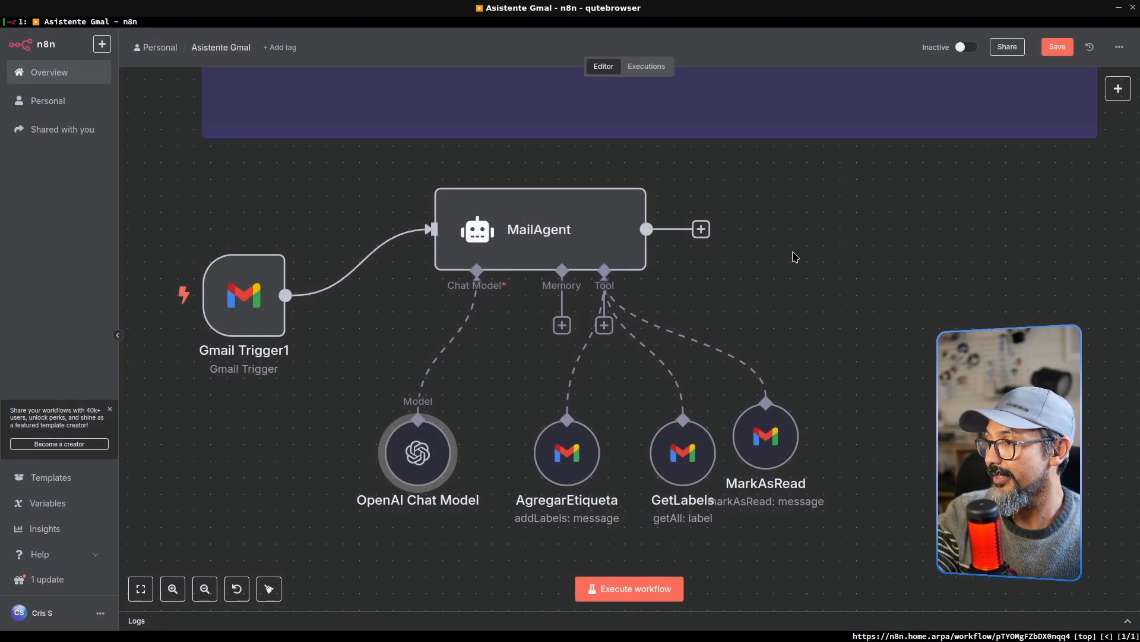
Open the AgregarEtiqueta tool, review its description and Message ID, enlarge the label description box to read it fully, and close the node.
{"action": "scroll", "coordinate": [840, 319], "scroll_direction": "down", "scroll_amount": 1}
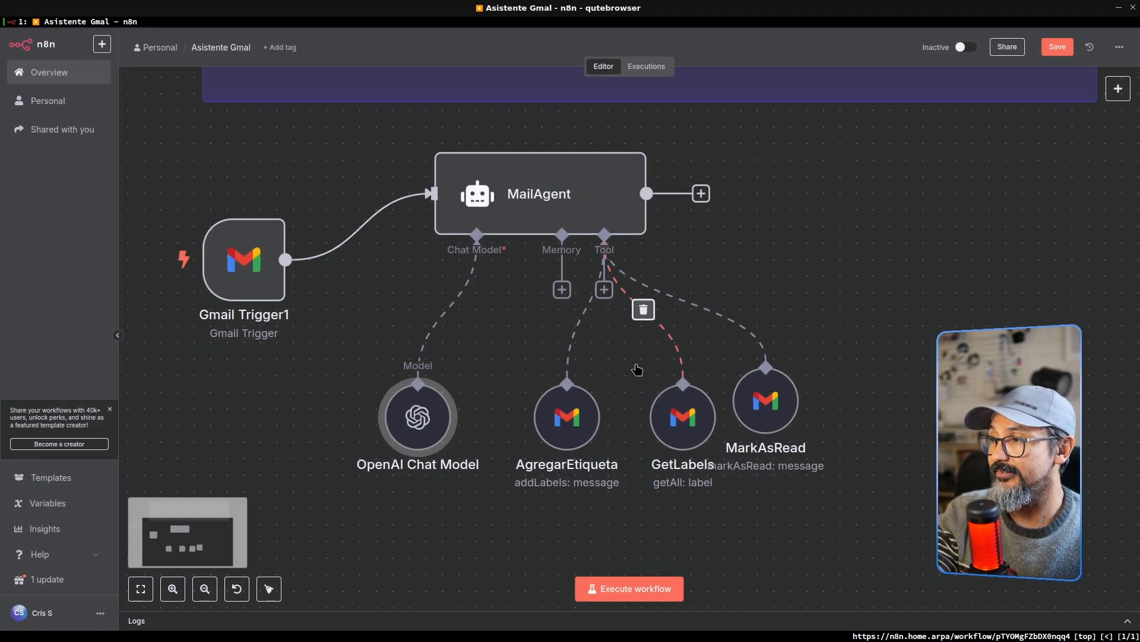
{"action": "double_click", "coordinate": [581, 426]}
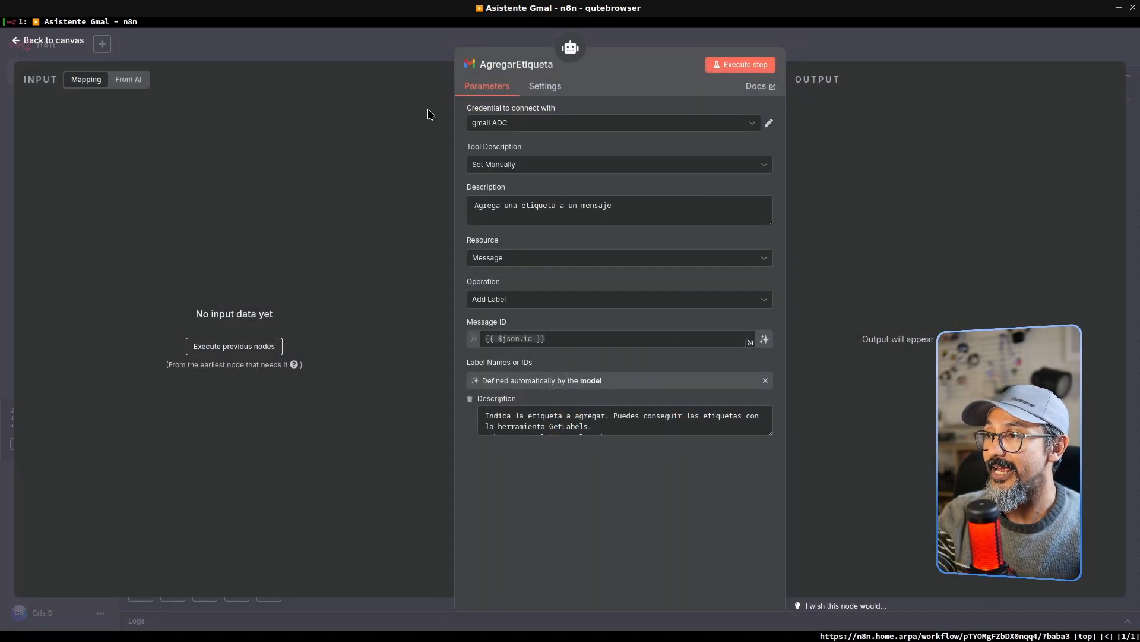
{"action": "mouse_move", "coordinate": [400, 134]}
{"action": "left_mouse_down"}
{"action": "mouse_move", "coordinate": [456, 198]}
{"action": "mouse_move", "coordinate": [444, 244]}
{"action": "left_mouse_up"}
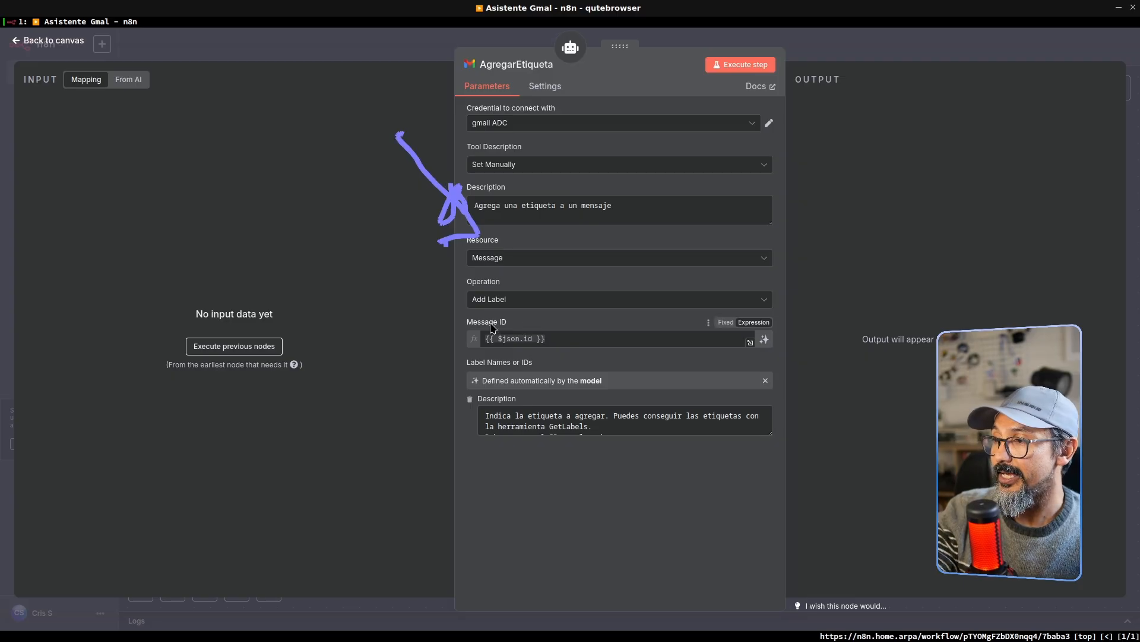
{"action": "mouse_move", "coordinate": [481, 314]}
{"action": "left_mouse_down"}
{"action": "mouse_move", "coordinate": [449, 331]}
{"action": "mouse_move", "coordinate": [553, 360]}
{"action": "mouse_move", "coordinate": [484, 304]}
{"action": "mouse_move", "coordinate": [451, 311]}
{"action": "mouse_move", "coordinate": [451, 368]}
{"action": "mouse_move", "coordinate": [442, 356]}
{"action": "mouse_move", "coordinate": [464, 379]}
{"action": "mouse_move", "coordinate": [461, 361]}
{"action": "mouse_move", "coordinate": [438, 382]}
{"action": "left_mouse_up"}
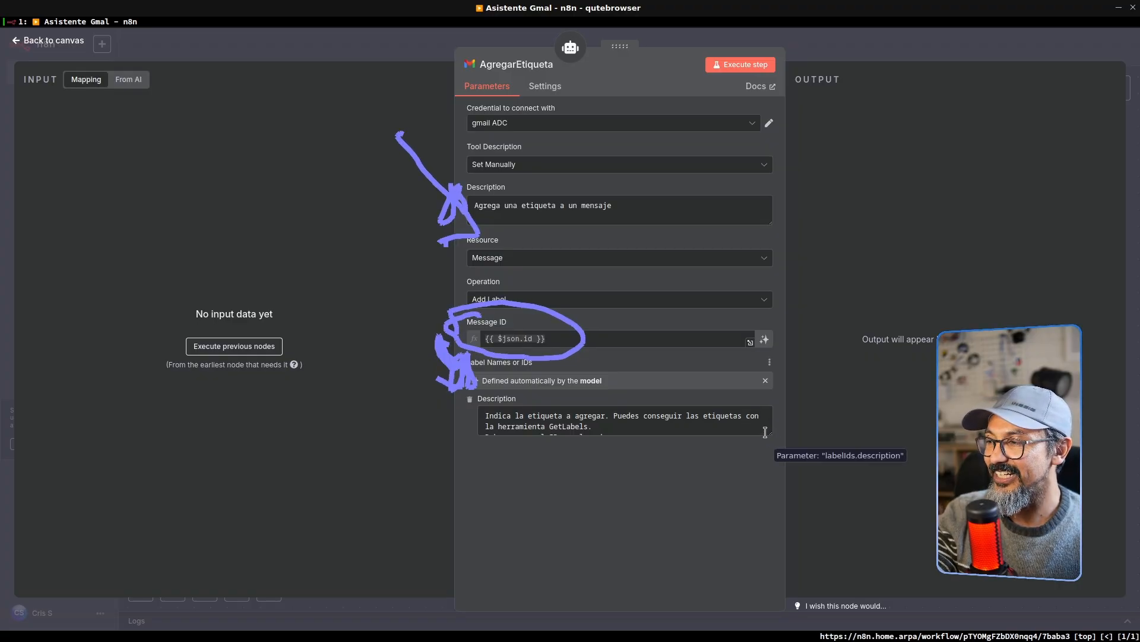
{"action": "left_click_drag", "start_coordinate": [769, 433], "coordinate": [768, 462]}
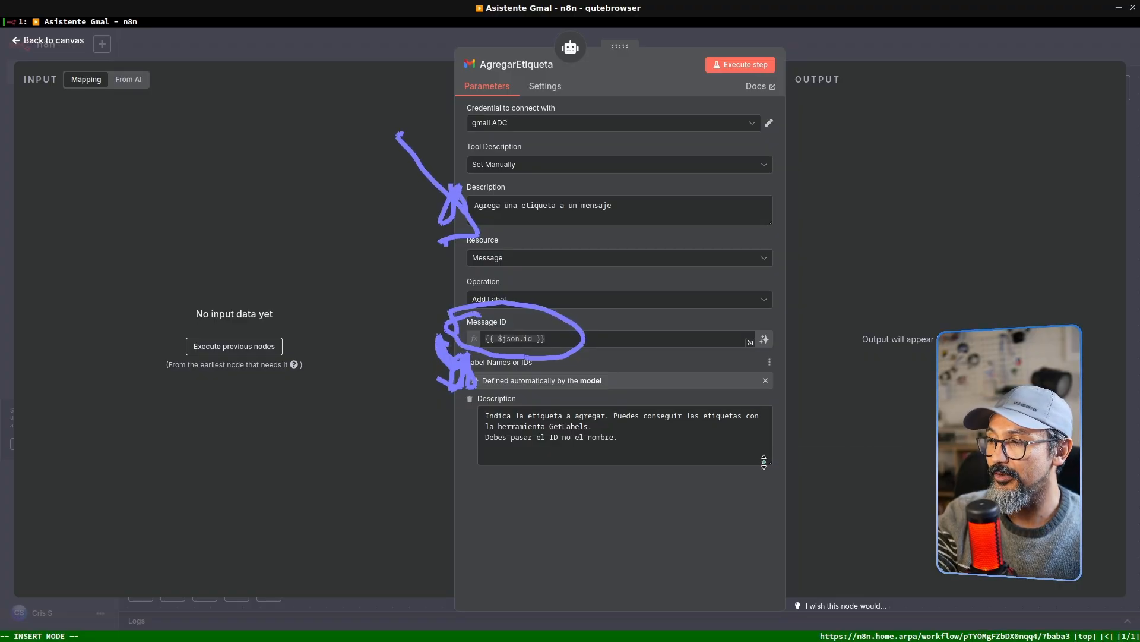
{"action": "left_click", "coordinate": [652, 439]}
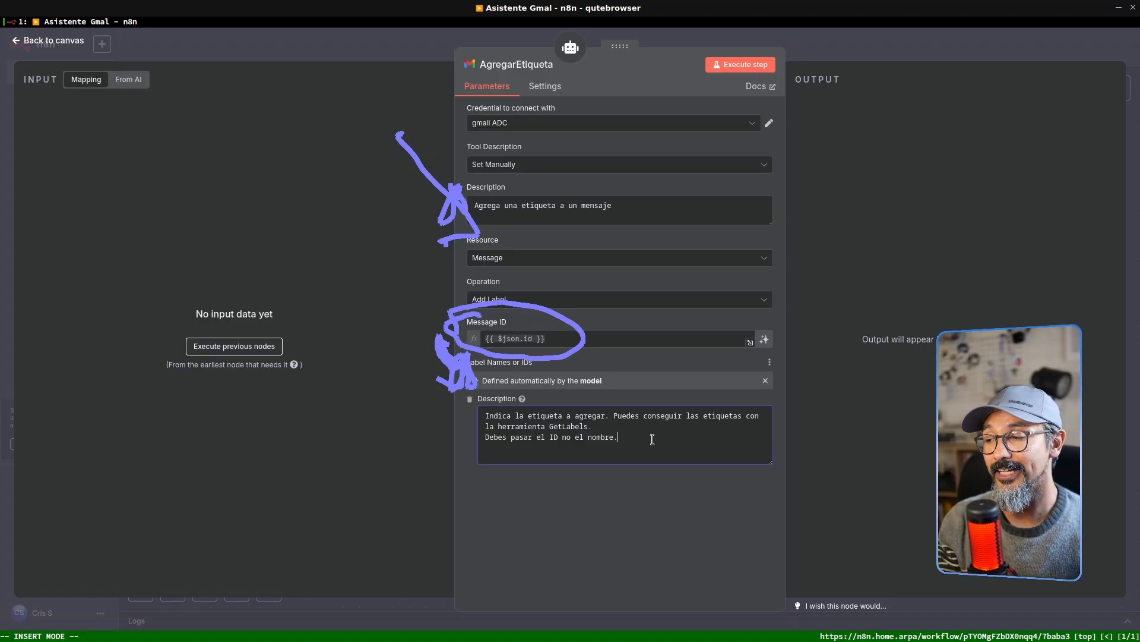
{"action": "key", "text": "shift+F9"}
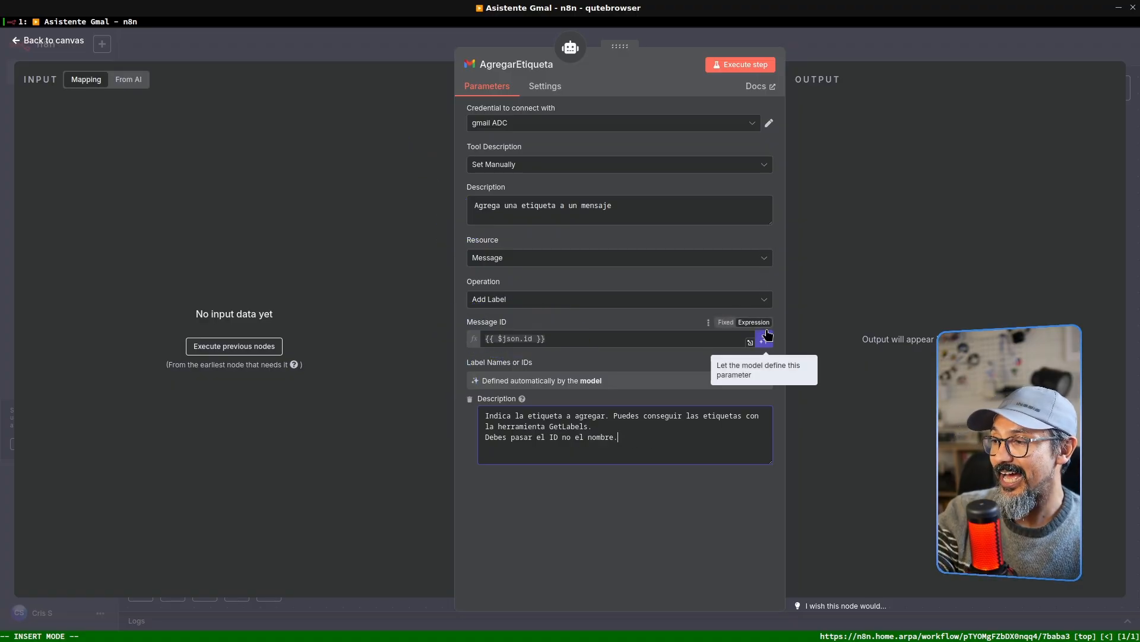
{"action": "left_click", "coordinate": [839, 47]}
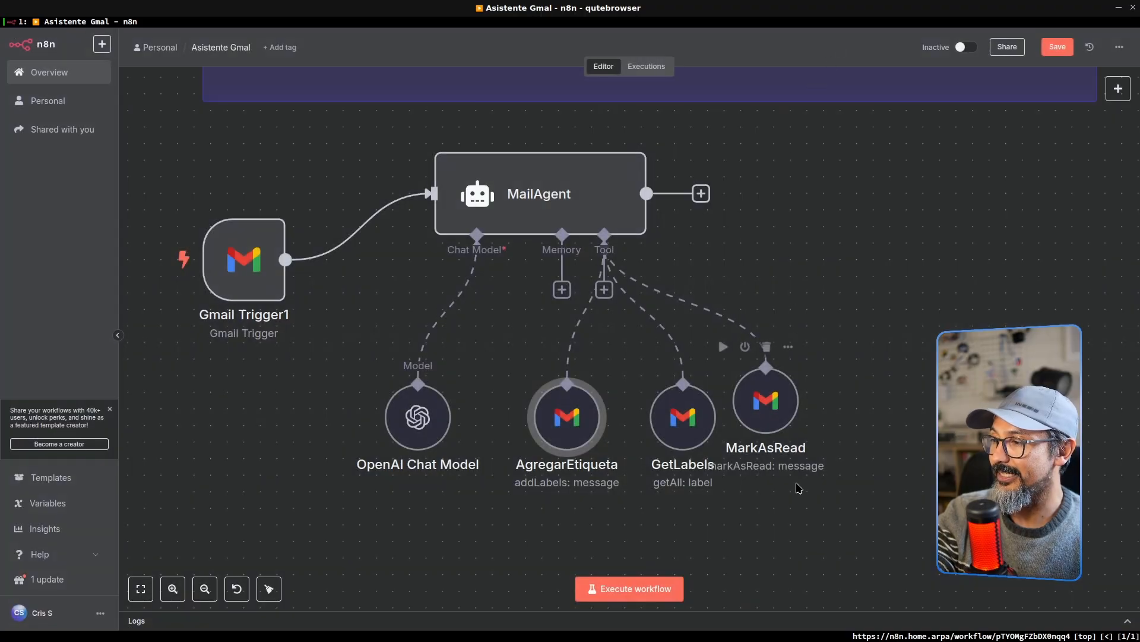
Open the GetLabels tool, review its credential, description, resource, operation and Return All settings, and close the node.
{"action": "double_click", "coordinate": [689, 430]}
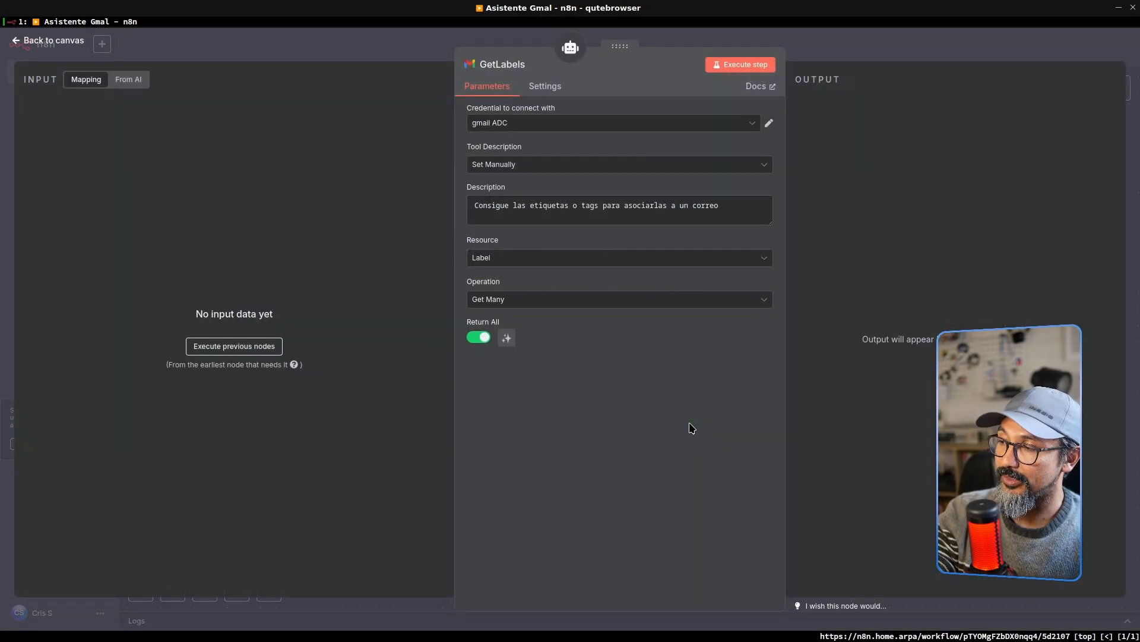
{"action": "mouse_move", "coordinate": [395, 69]}
{"action": "left_mouse_down"}
{"action": "mouse_move", "coordinate": [446, 126]}
{"action": "mouse_move", "coordinate": [416, 171]}
{"action": "mouse_move", "coordinate": [441, 219]}
{"action": "mouse_move", "coordinate": [451, 214]}
{"action": "left_mouse_up"}
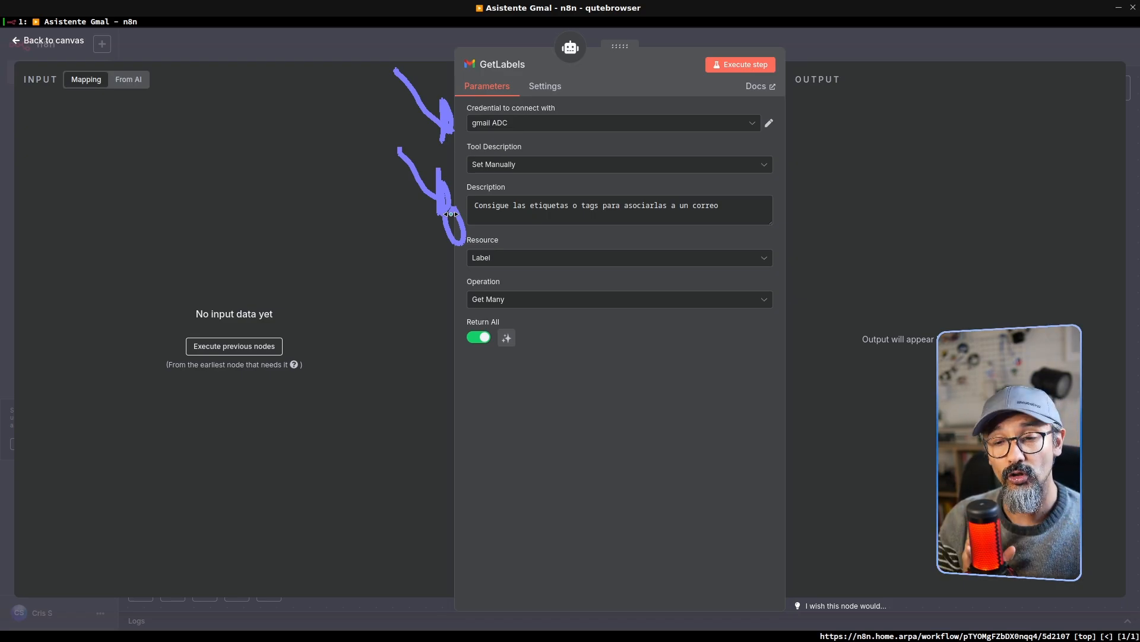
{"action": "mouse_move", "coordinate": [583, 307]}
{"action": "left_mouse_down"}
{"action": "mouse_move", "coordinate": [543, 262]}
{"action": "mouse_move", "coordinate": [451, 269]}
{"action": "mouse_move", "coordinate": [443, 250]}
{"action": "mouse_move", "coordinate": [567, 230]}
{"action": "left_mouse_up"}
{"action": "mouse_move", "coordinate": [442, 272]}
{"action": "left_mouse_down"}
{"action": "mouse_move", "coordinate": [442, 318]}
{"action": "mouse_move", "coordinate": [555, 270]}
{"action": "mouse_move", "coordinate": [407, 292]}
{"action": "mouse_move", "coordinate": [424, 328]}
{"action": "mouse_move", "coordinate": [585, 369]}
{"action": "left_mouse_up"}
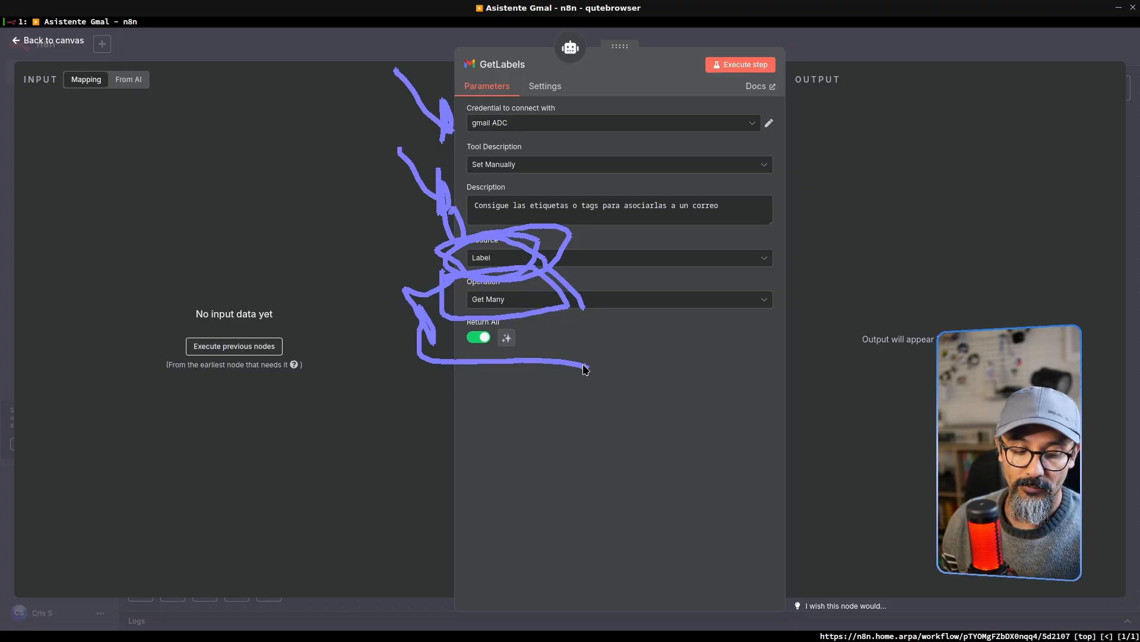
{"action": "key", "text": "Escape"}
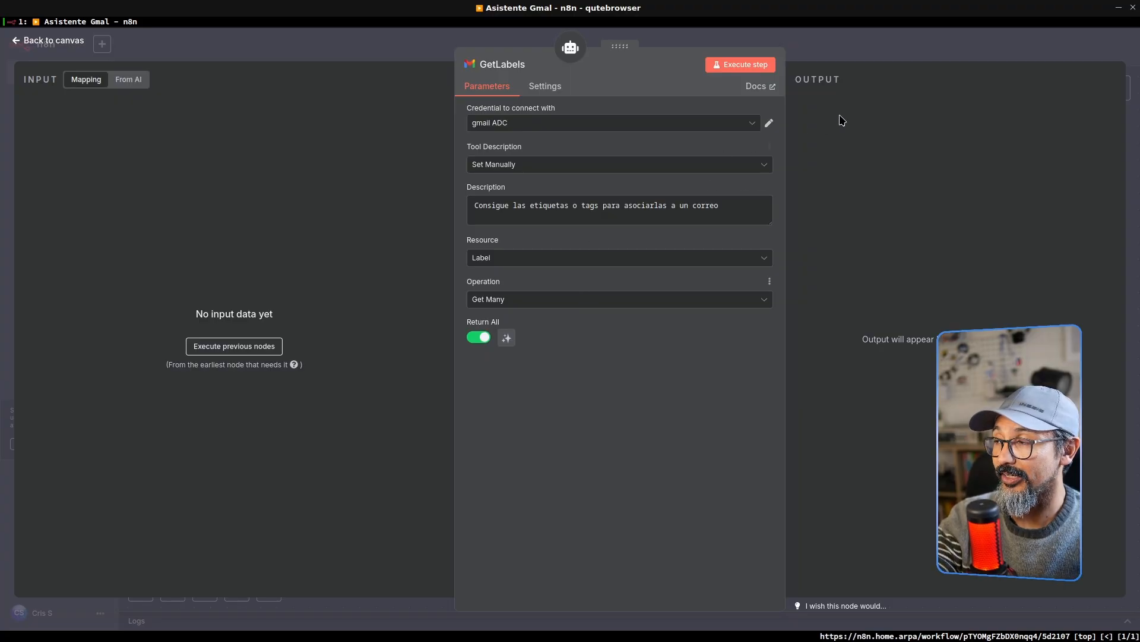
{"action": "left_click", "coordinate": [901, 47]}
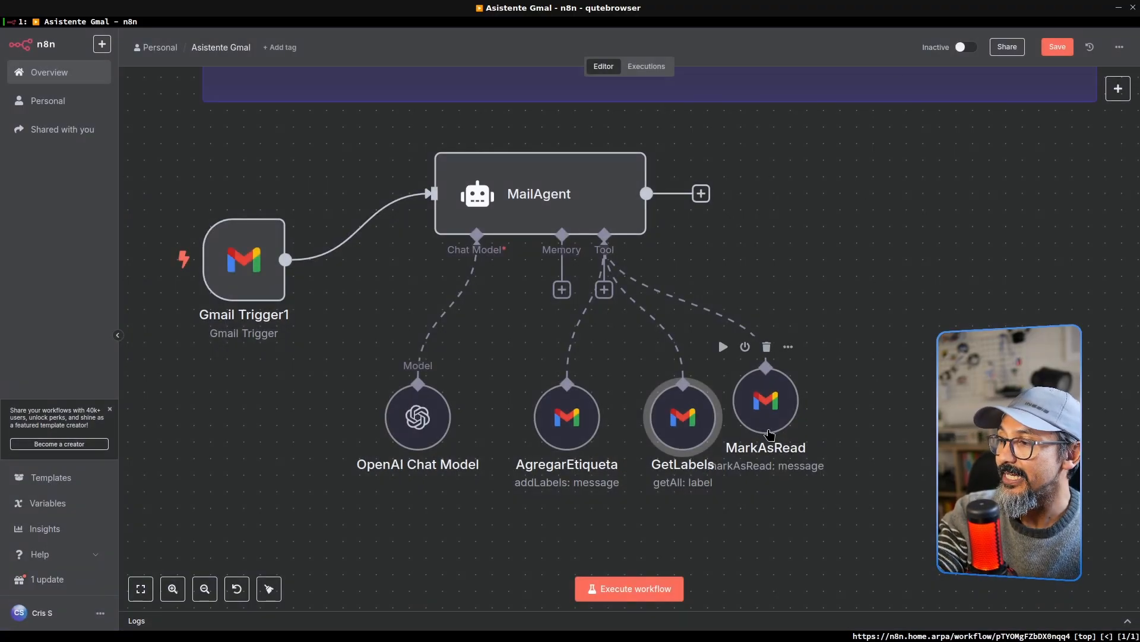
Open the MarkAsRead tool and review its description and message settings.
{"action": "double_click", "coordinate": [767, 409]}
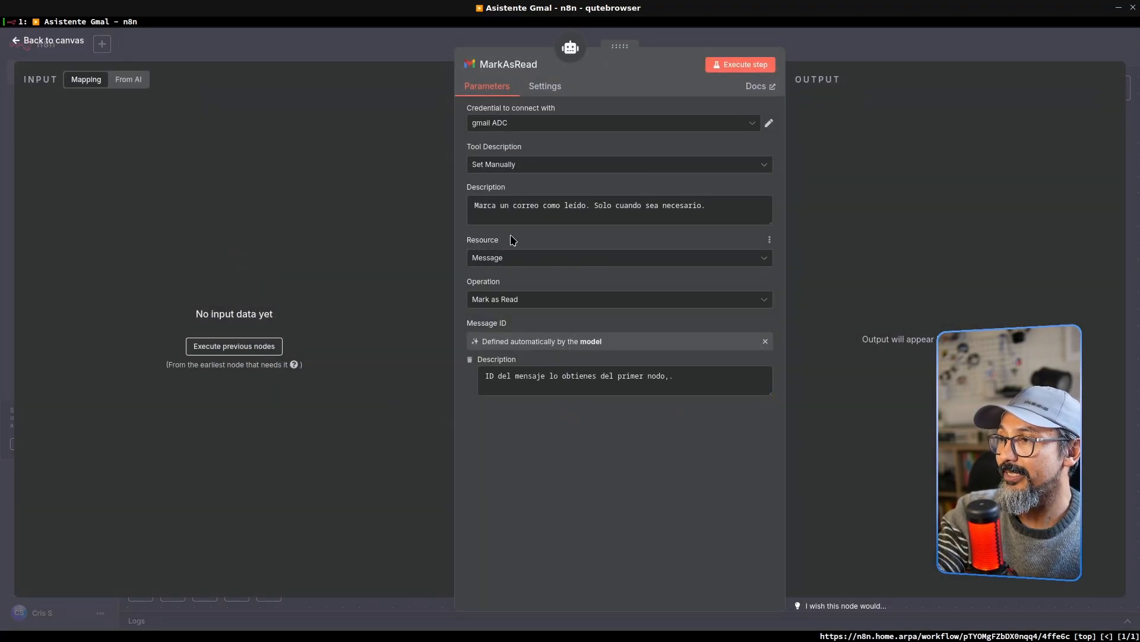
{"action": "mouse_move", "coordinate": [400, 135]}
{"action": "left_mouse_down"}
{"action": "mouse_move", "coordinate": [446, 202]}
{"action": "mouse_move", "coordinate": [451, 250]}
{"action": "left_mouse_up"}
{"action": "left_click_drag", "start_coordinate": [450, 180], "coordinate": [449, 232]}
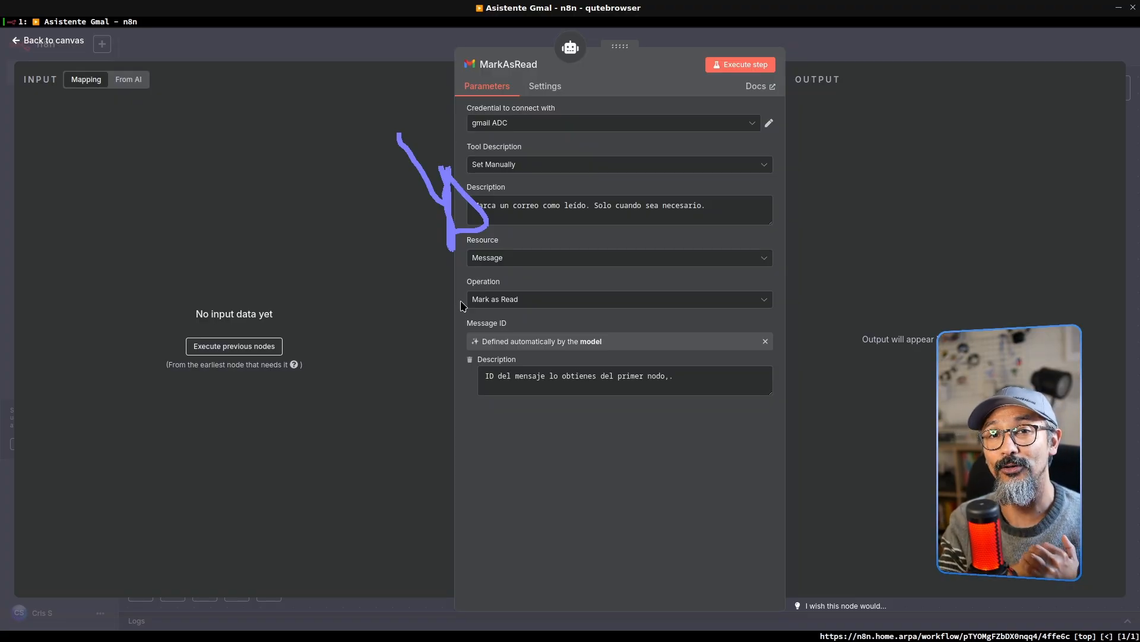
Close the MarkAsRead node and execute the whole workflow from the canvas.
{"action": "left_click", "coordinate": [423, 64]}
{"action": "left_click", "coordinate": [655, 594]}
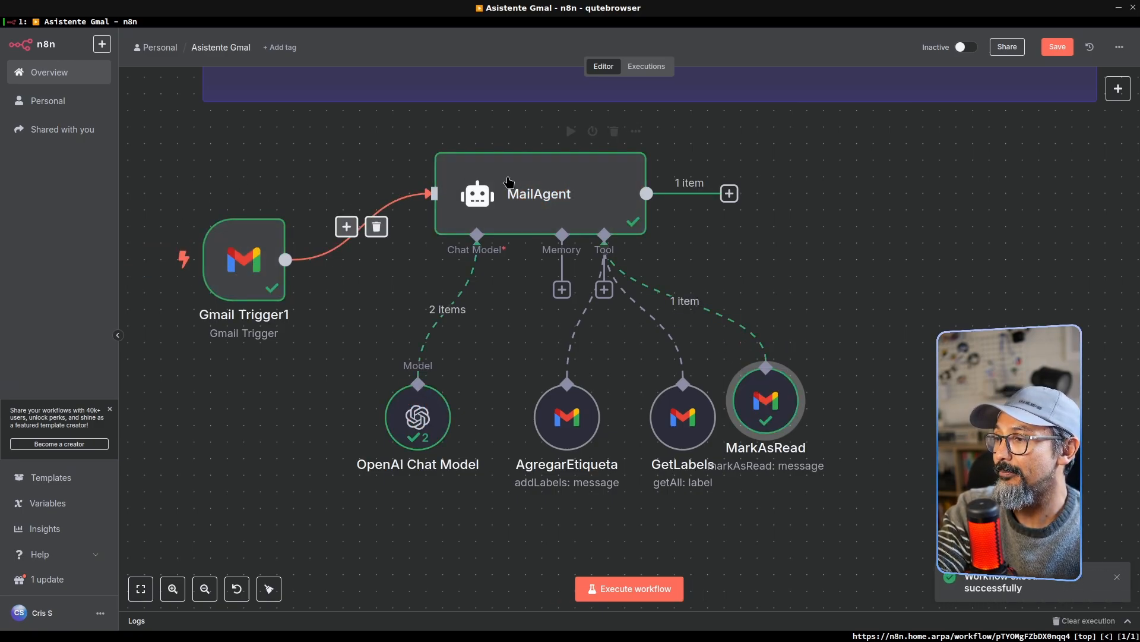
Open the MailAgent node and examine the trigger's labelIds, html and text input fields and the {{ $json.text }} expression in the prompt.
{"action": "double_click", "coordinate": [528, 186]}
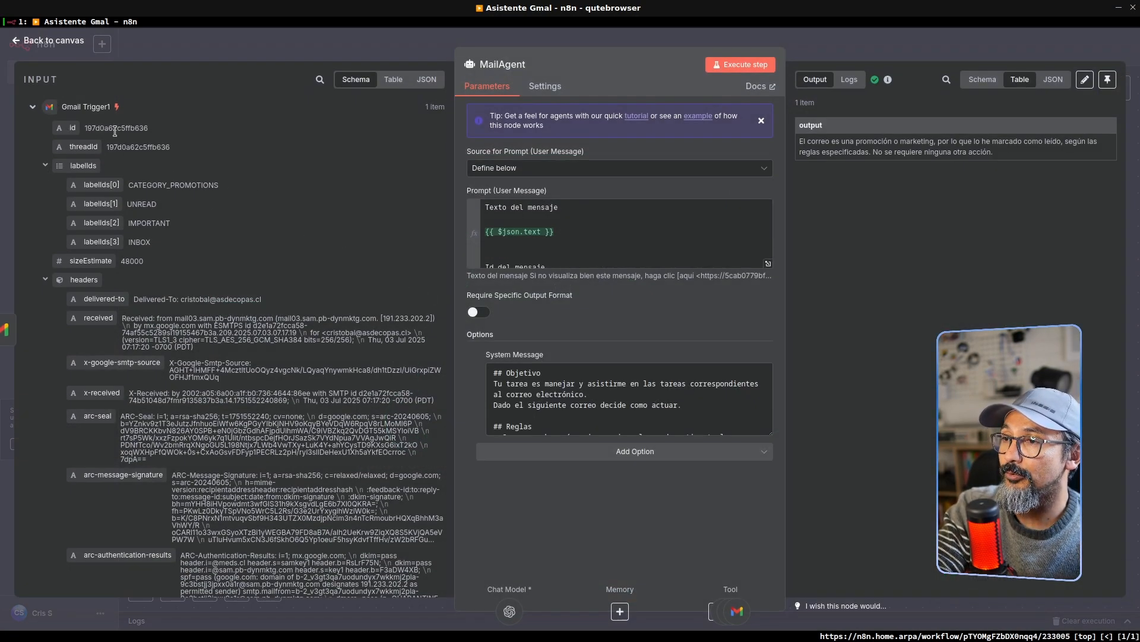
{"action": "mouse_move", "coordinate": [143, 170]}
{"action": "left_mouse_down"}
{"action": "mouse_move", "coordinate": [181, 205]}
{"action": "mouse_move", "coordinate": [134, 159]}
{"action": "mouse_move", "coordinate": [117, 170]}
{"action": "left_mouse_up"}
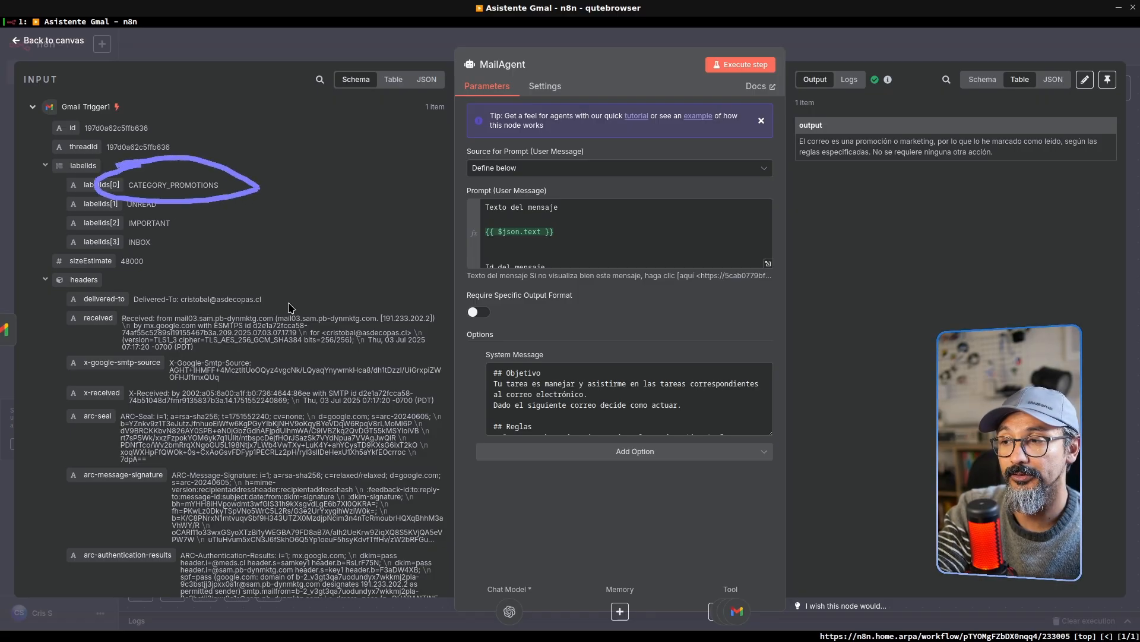
{"action": "scroll", "coordinate": [318, 365], "scroll_direction": "down", "scroll_amount": 15}
{"action": "mouse_move", "coordinate": [199, 343]}
{"action": "left_mouse_down"}
{"action": "mouse_move", "coordinate": [21, 272]}
{"action": "mouse_move", "coordinate": [30, 380]}
{"action": "mouse_move", "coordinate": [67, 408]}
{"action": "mouse_move", "coordinate": [327, 419]}
{"action": "left_mouse_up"}
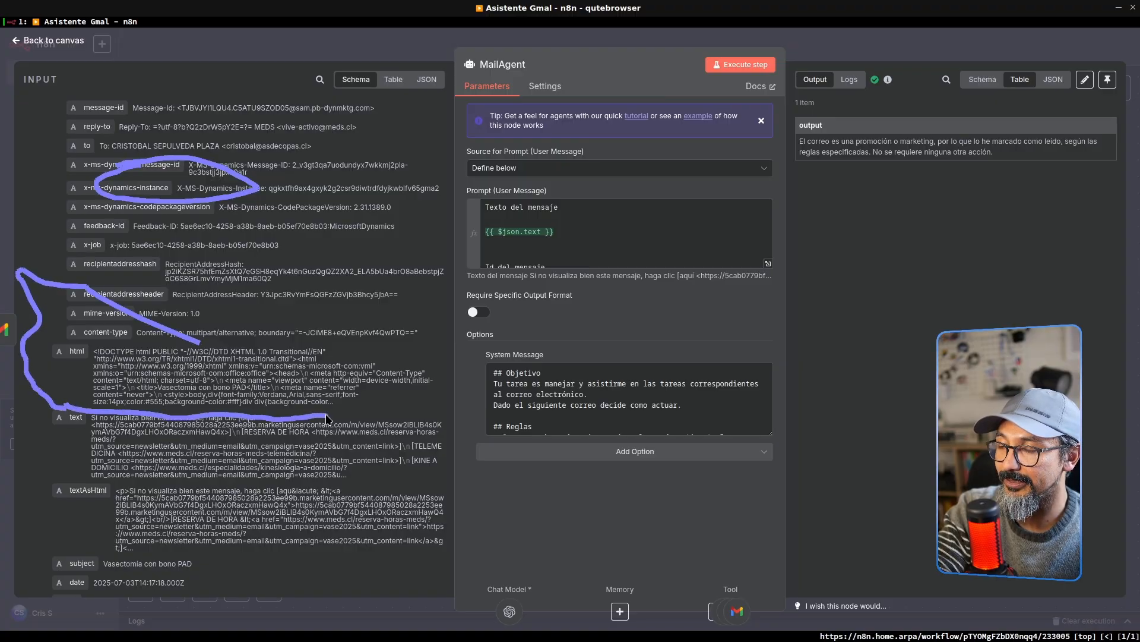
{"action": "key", "text": "Escape"}
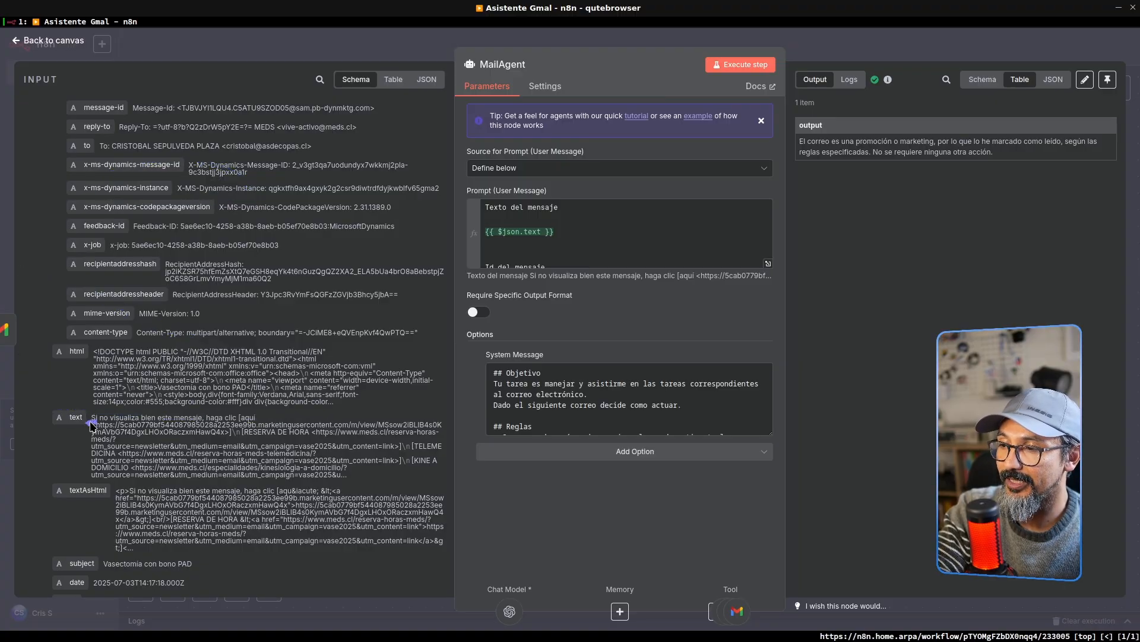
{"action": "mouse_move", "coordinate": [91, 423]}
{"action": "left_mouse_down"}
{"action": "mouse_move", "coordinate": [261, 429]}
{"action": "mouse_move", "coordinate": [267, 404]}
{"action": "mouse_move", "coordinate": [85, 411]}
{"action": "mouse_move", "coordinate": [84, 427]}
{"action": "left_mouse_up"}
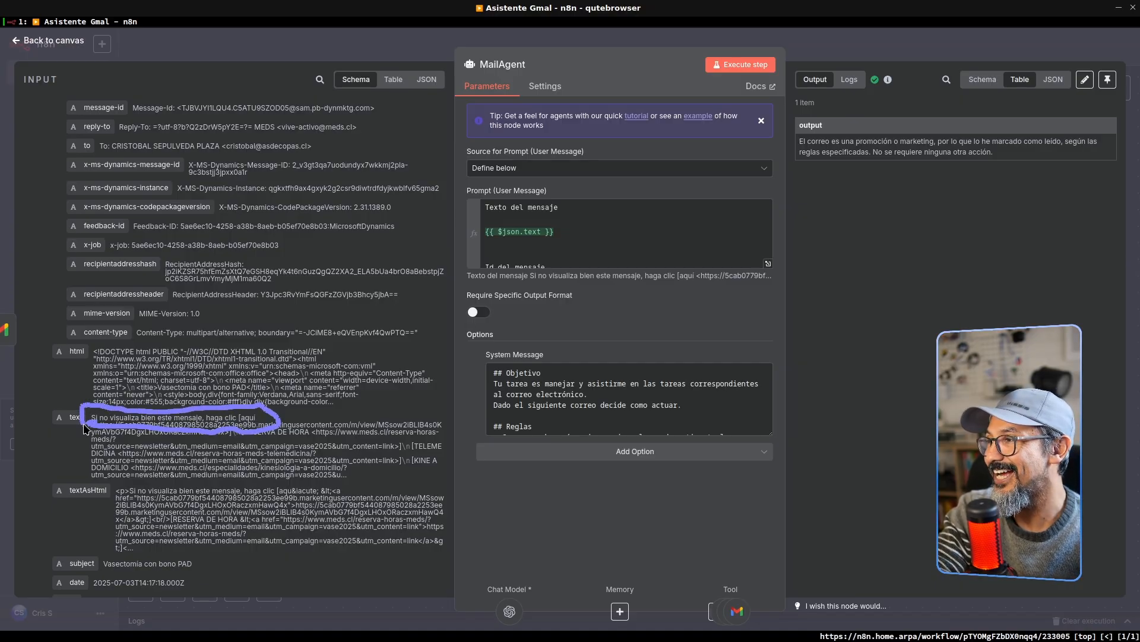
{"action": "key", "text": "Escape"}
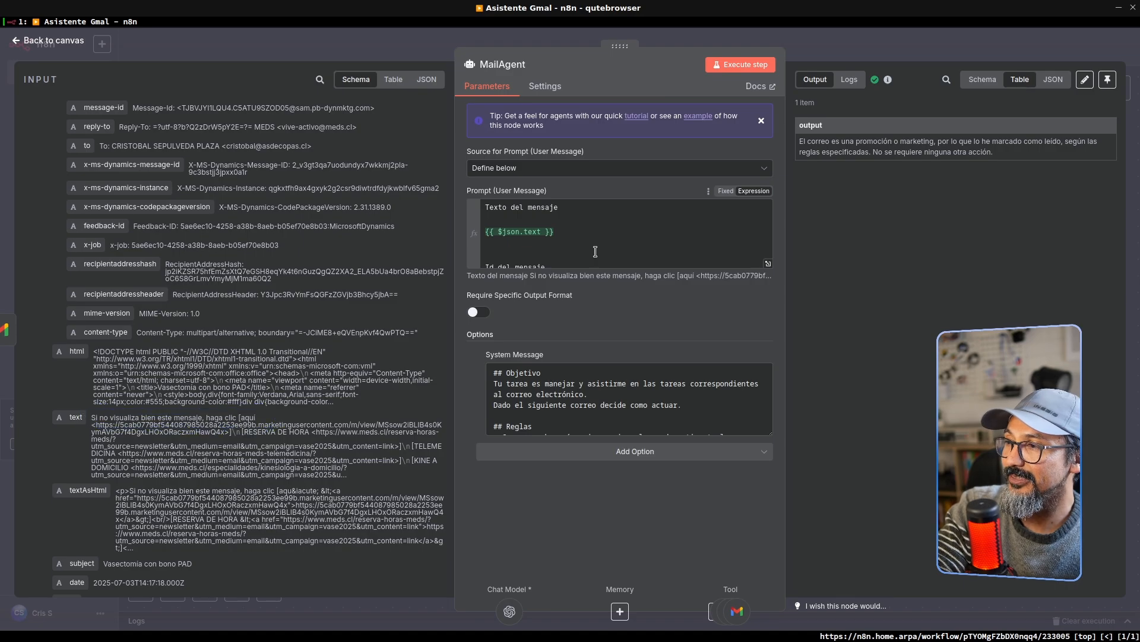
{"action": "mouse_move", "coordinate": [592, 243]}
{"action": "left_mouse_down"}
{"action": "mouse_move", "coordinate": [504, 210]}
{"action": "mouse_move", "coordinate": [585, 251]}
{"action": "mouse_move", "coordinate": [592, 240]}
{"action": "left_mouse_up"}
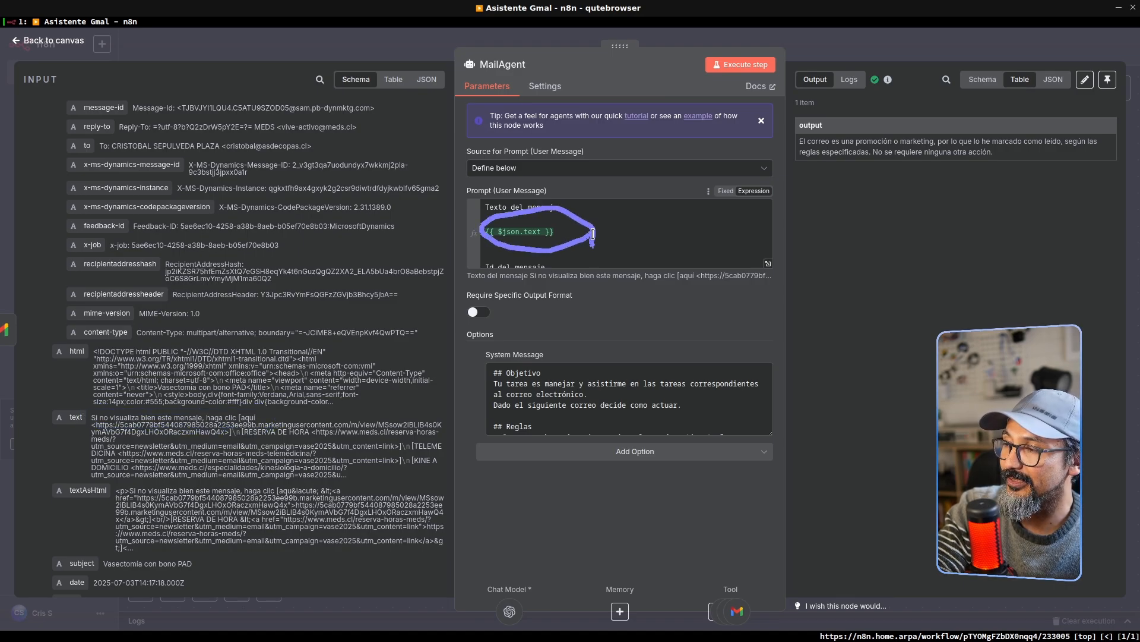
{"action": "key", "text": "Escape"}
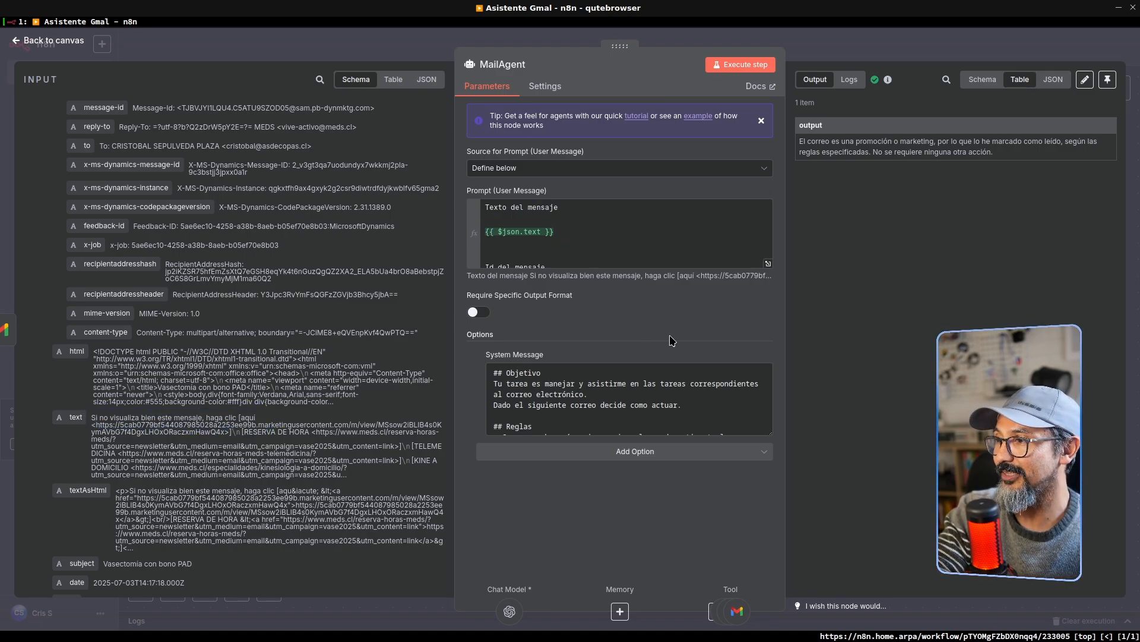
Enlarge the MailAgent's System Message box, correct the project-email rule to read "dejarlos SIN leer", and return to the canvas.
{"action": "scroll", "coordinate": [665, 381], "scroll_direction": "down", "scroll_amount": 1}
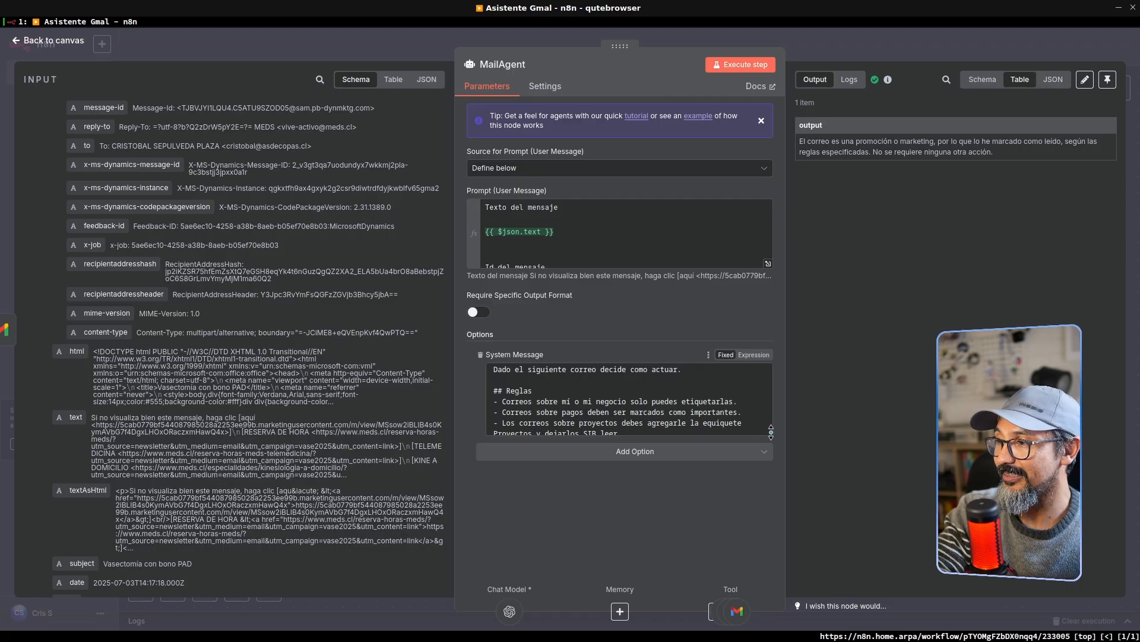
{"action": "left_click_drag", "start_coordinate": [771, 434], "coordinate": [788, 500]}
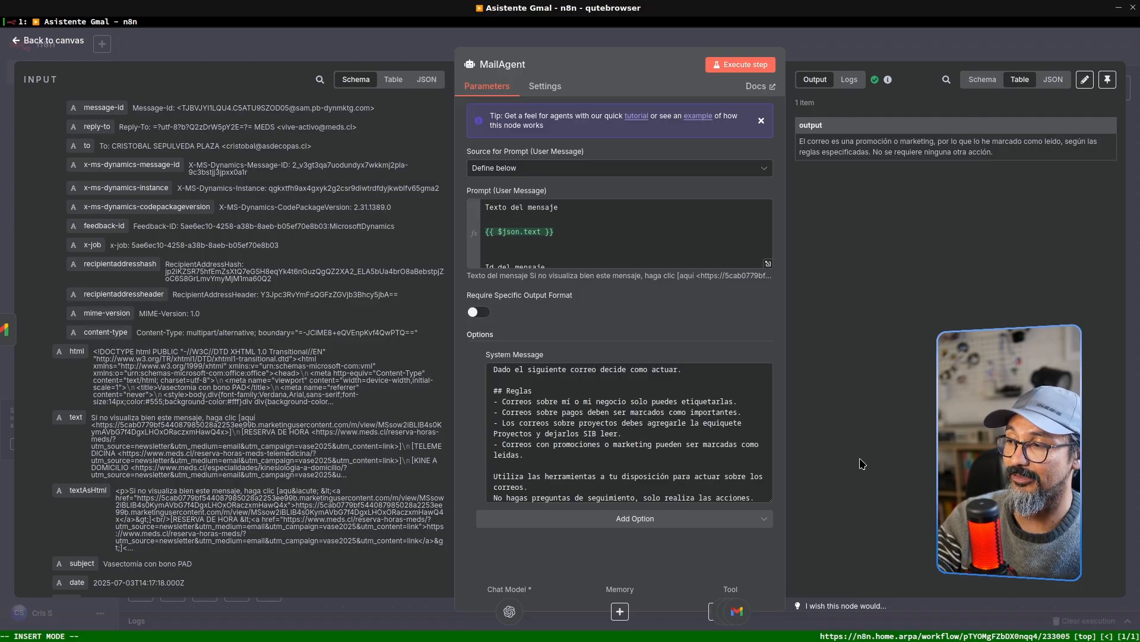
{"action": "left_click", "coordinate": [574, 443]}
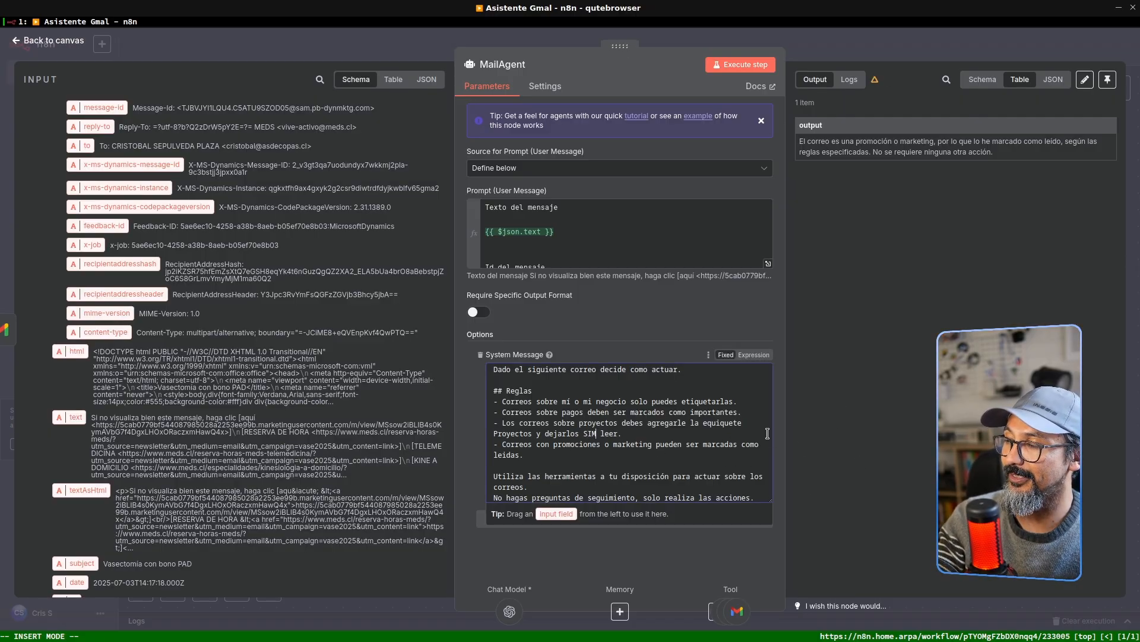
{"action": "key", "text": "BackSpace"}
{"action": "type", "text": "N"}
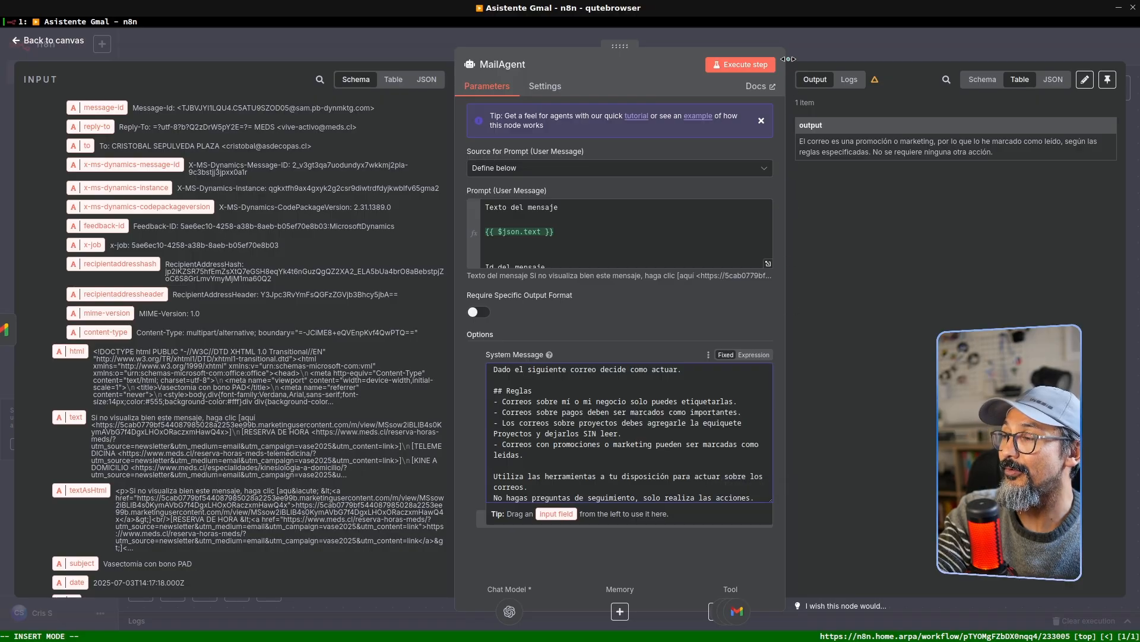
{"action": "left_click", "coordinate": [853, 45]}
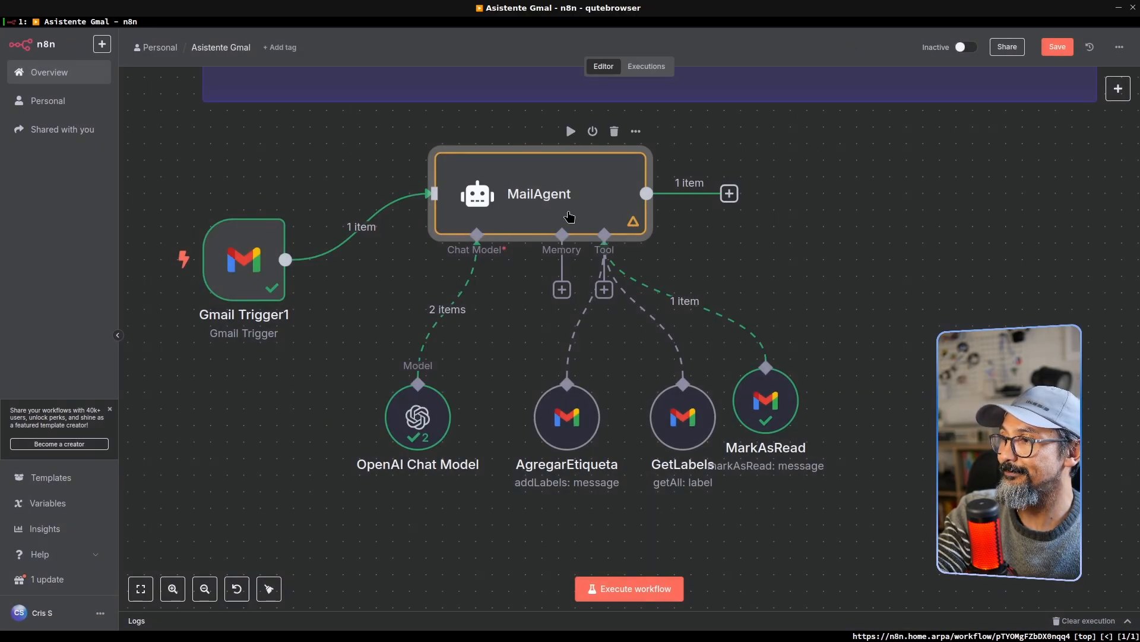
Reopen the MailAgent node, read the agent's output message, and close the node.
{"action": "double_click", "coordinate": [569, 211]}
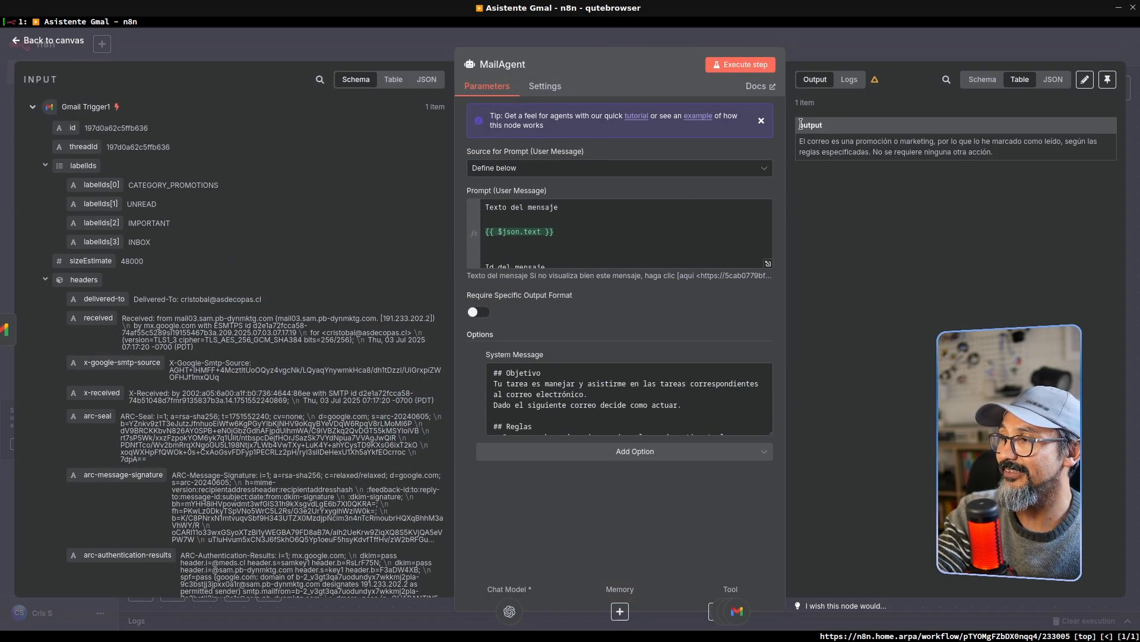
{"action": "left_click_drag", "start_coordinate": [790, 176], "coordinate": [1084, 200]}
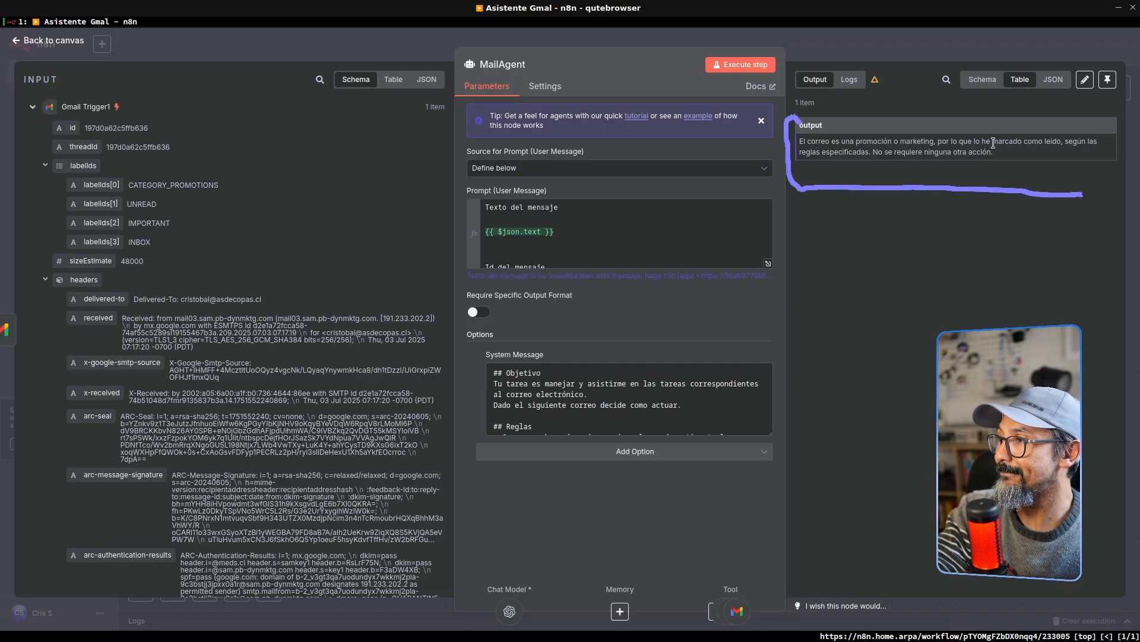
{"action": "left_click", "coordinate": [955, 40]}
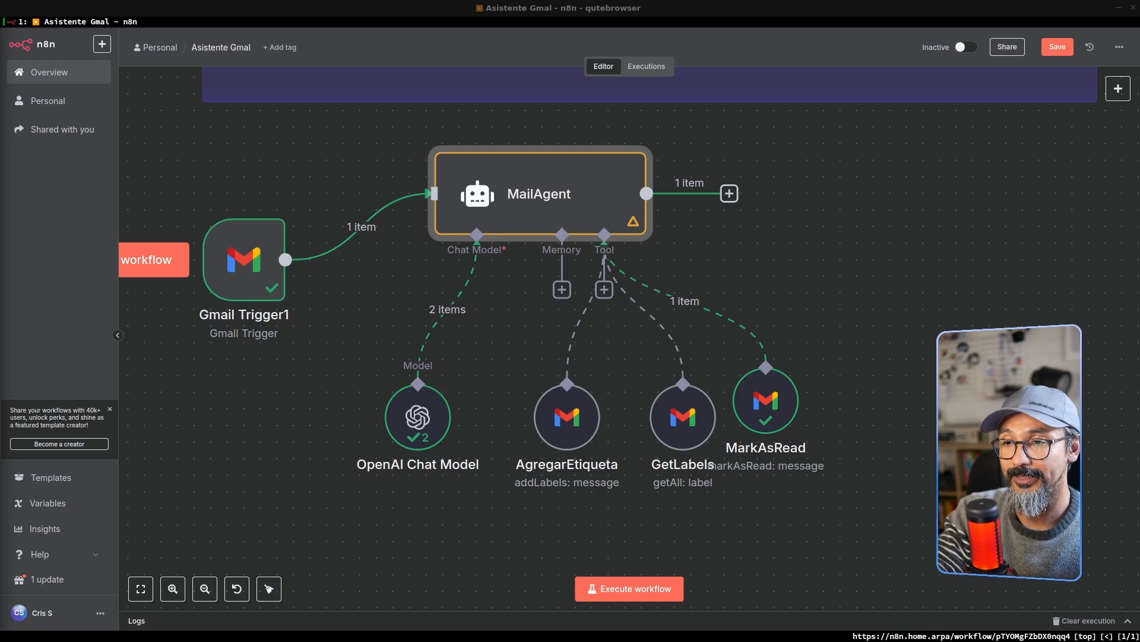
Execute the workflow again, check the MailAgent's new output and input labels, and return to the canvas.
{"action": "left_click", "coordinate": [639, 588]}
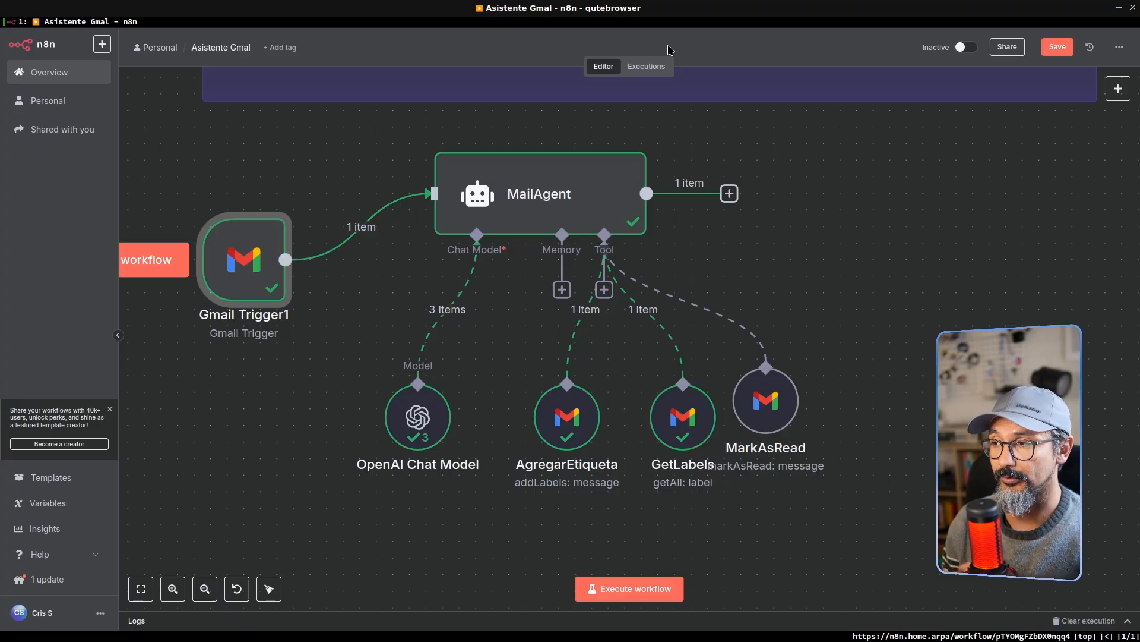
{"action": "double_click", "coordinate": [580, 190]}
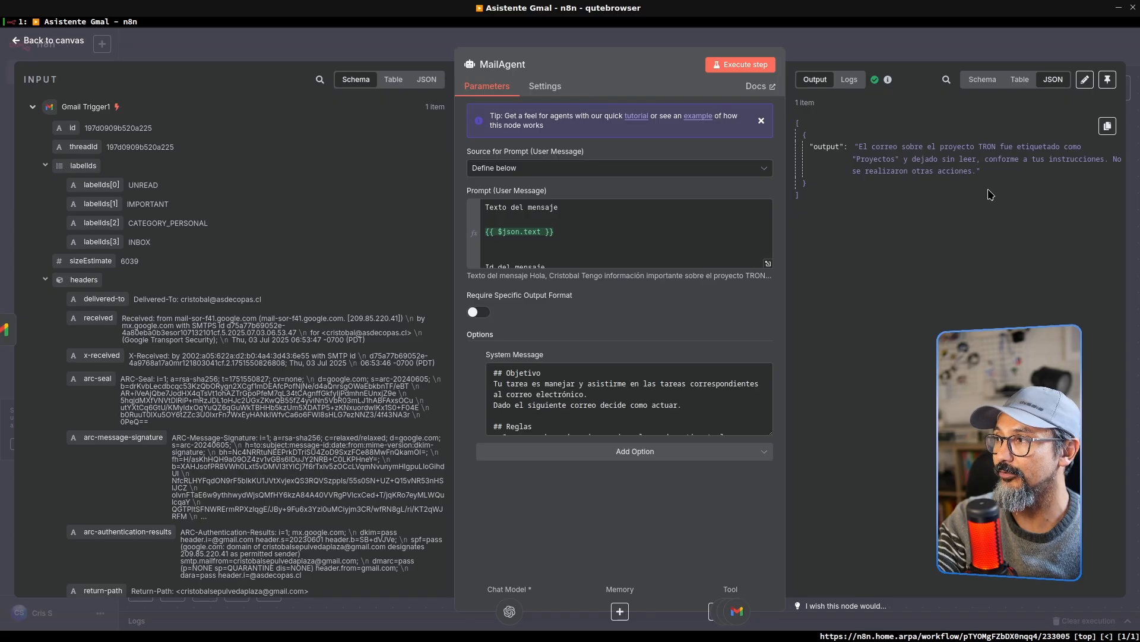
{"action": "left_click", "coordinate": [902, 47]}
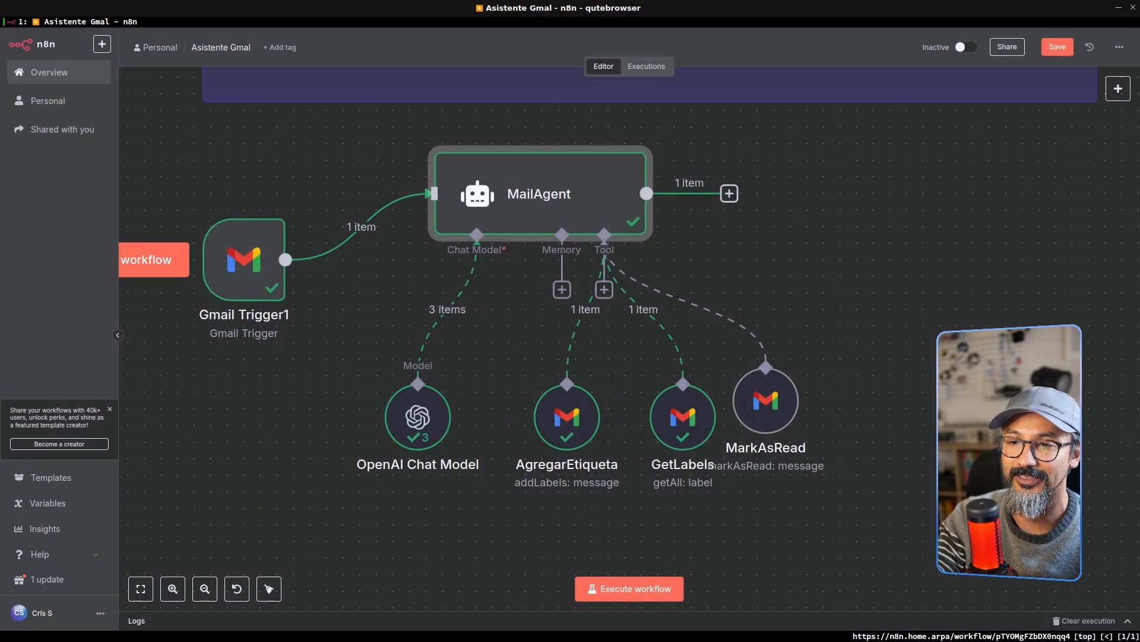